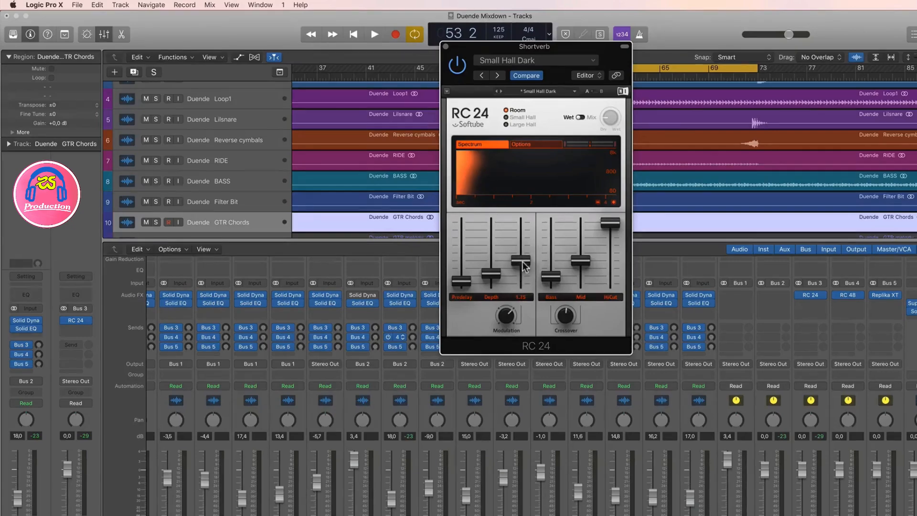
Lower the RC 24 Shortverb's Intensity slightly and fine-tune its Modulation and Predelay.
{"action": "left_click_drag", "start_coordinate": [507, 314], "coordinate": [507, 332]}
{"action": "mouse_move", "coordinate": [524, 262]}
{"action": "left_click_drag", "start_coordinate": [519, 258], "coordinate": [519, 267]}
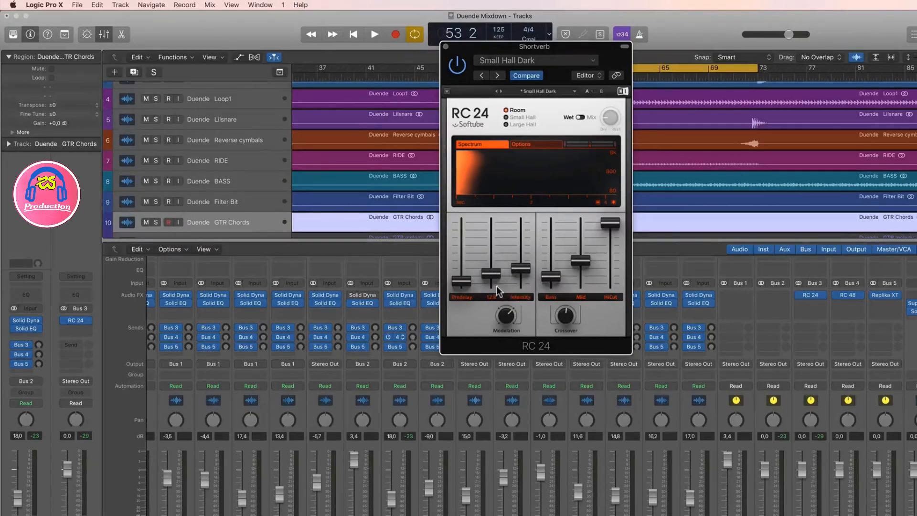
{"action": "mouse_move", "coordinate": [464, 282]}
{"action": "left_click_drag", "start_coordinate": [461, 281], "coordinate": [462, 279]}
{"action": "left_click_drag", "start_coordinate": [552, 47], "coordinate": [561, 8]}
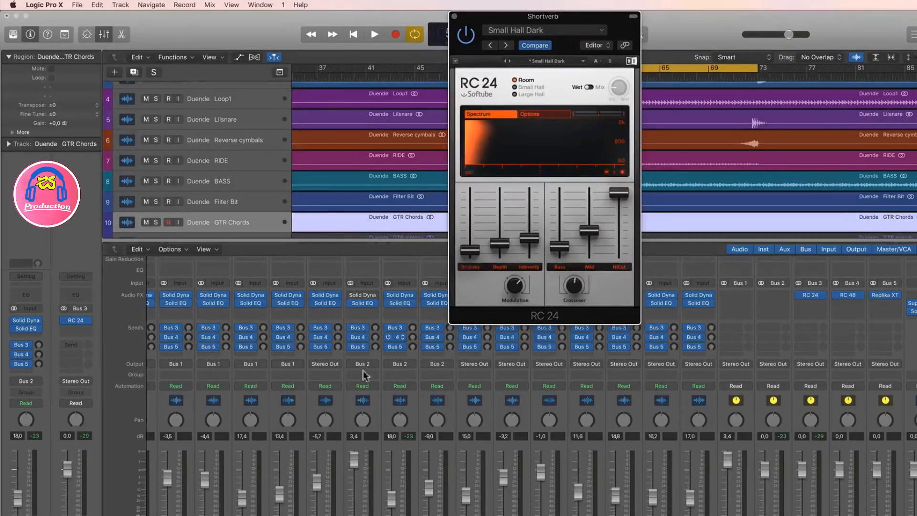
Solo the GTR Chords track and raise its Bus 3 send to about -10.2 dB during playback.
{"action": "key", "text": "s"}
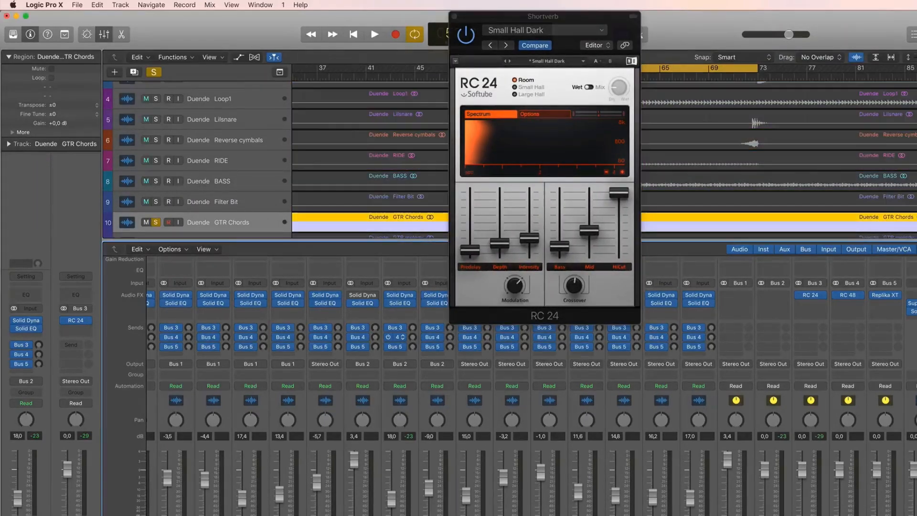
{"action": "left_click_drag", "start_coordinate": [533, 18], "coordinate": [505, 43]}
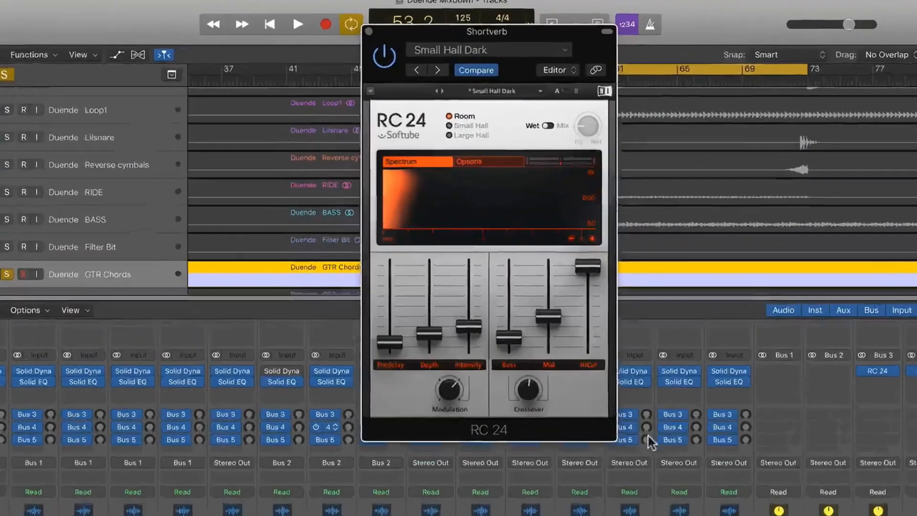
{"action": "key", "text": "space"}
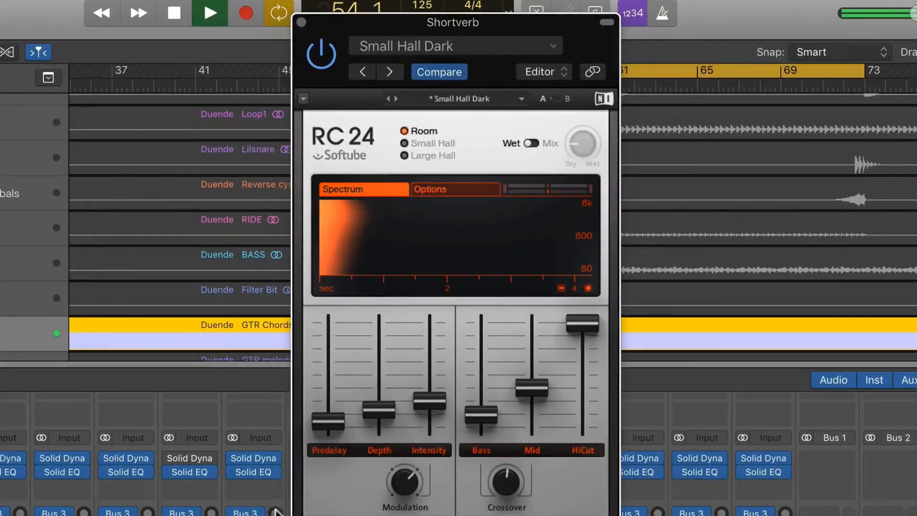
{"action": "left_click_drag", "start_coordinate": [276, 511], "coordinate": [275, 481]}
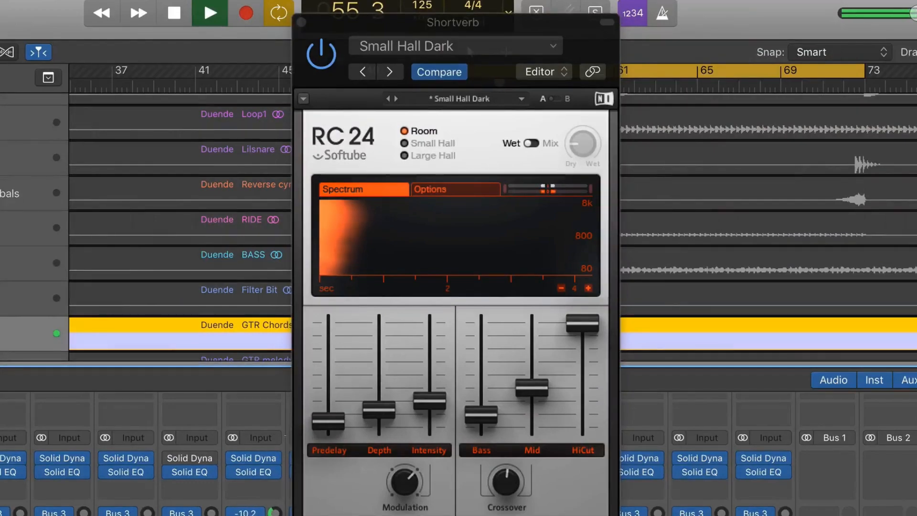
Raise the Shortverb's Depth and lower its Mid slightly while auditioning the soloed GTR Chords.
{"action": "mouse_move", "coordinate": [379, 420]}
{"action": "left_mouse_down"}
{"action": "mouse_move", "coordinate": [380, 393]}
{"action": "mouse_move", "coordinate": [377, 402]}
{"action": "left_mouse_up"}
{"action": "key", "text": "space"}
{"action": "key", "text": "space"}
{"action": "left_click_drag", "start_coordinate": [533, 405], "coordinate": [534, 399]}
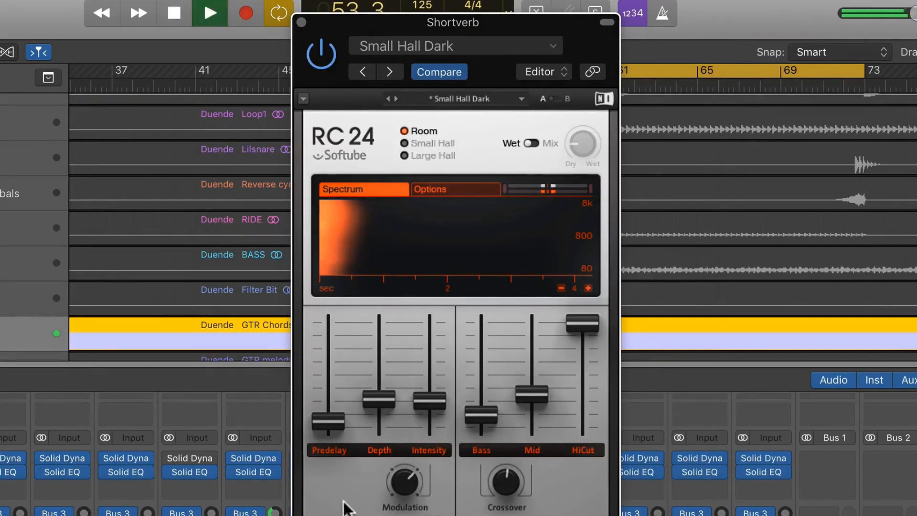
{"action": "key", "text": "space"}
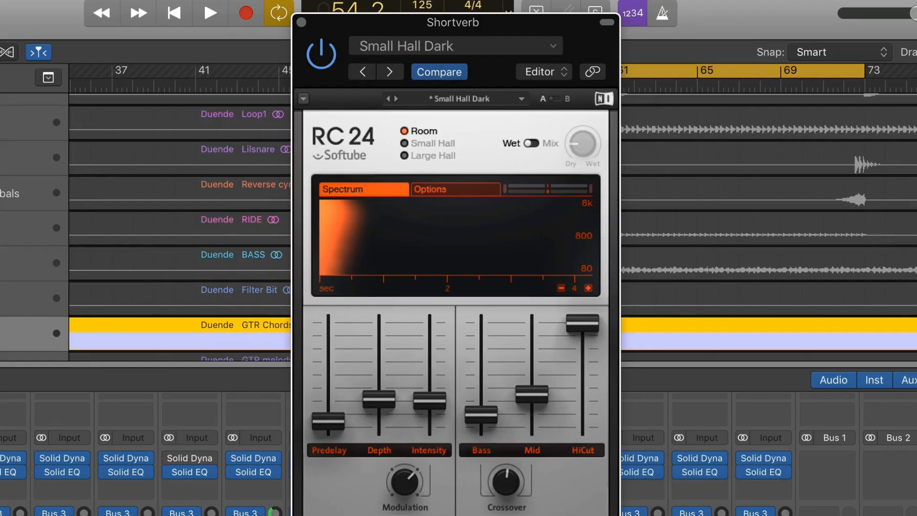
{"action": "key", "text": "space"}
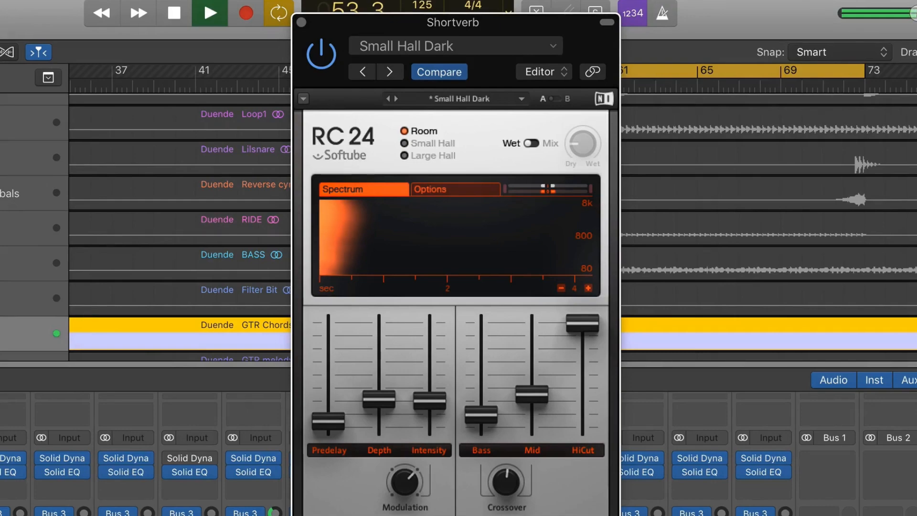
{"action": "key", "text": "space"}
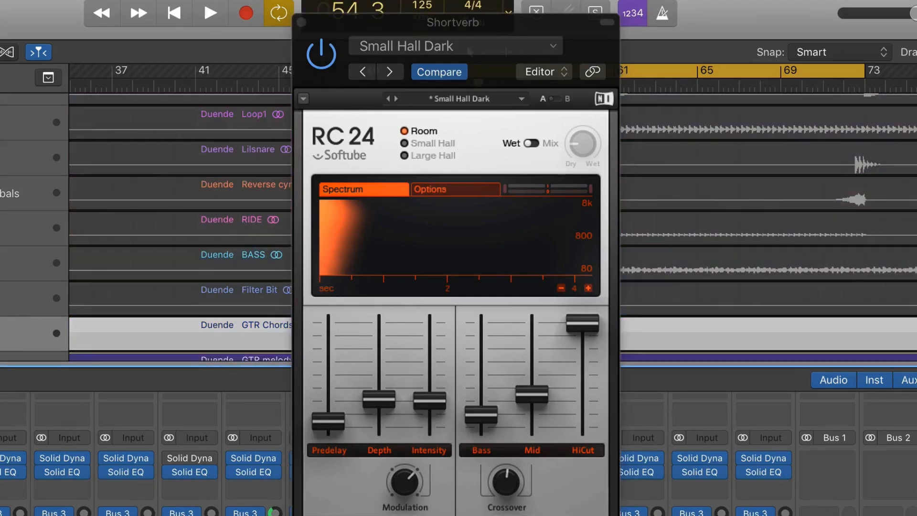
Raise the GTR melody track's Bus 3 send, audition it soloed, and clear its solo.
{"action": "left_click_drag", "start_coordinate": [413, 23], "coordinate": [541, 18]}
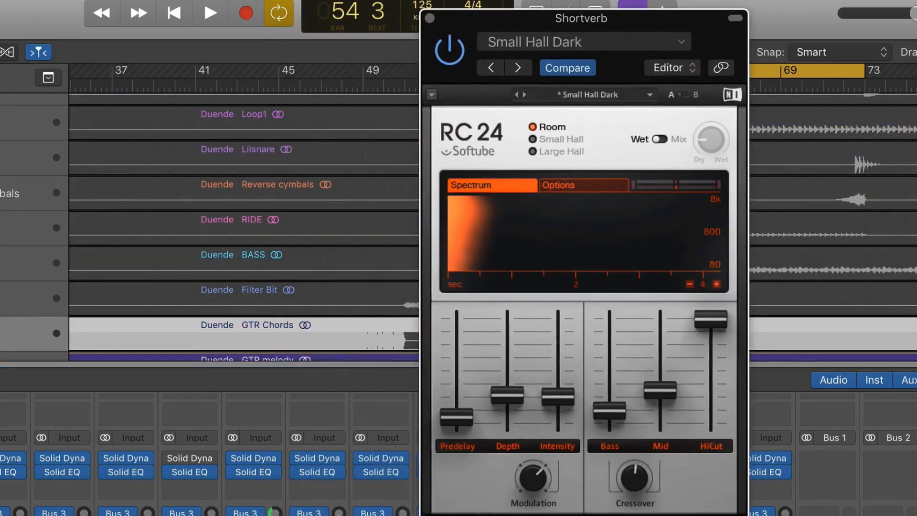
{"action": "left_click_drag", "start_coordinate": [340, 512], "coordinate": [342, 485]}
{"action": "key", "text": "space"}
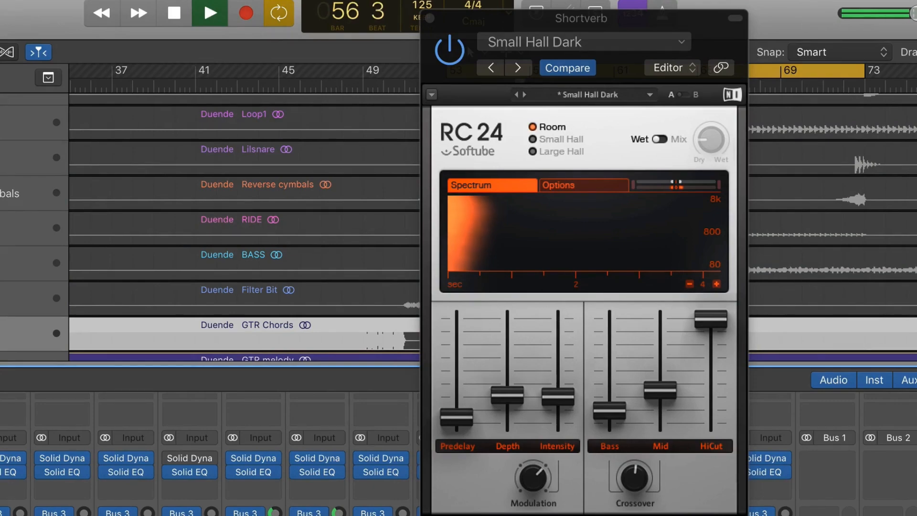
{"action": "key", "text": "space"}
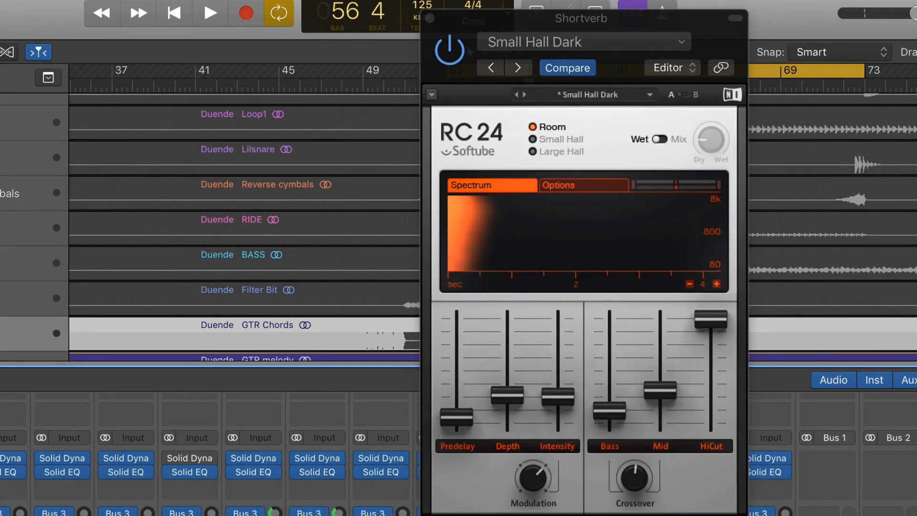
{"action": "key", "text": "s"}
Solo the Loop1 track, raise its Bus 3 send to about -13.8 dB during playback, and clear the solo.
{"action": "scroll", "coordinate": [210, 454], "scroll_direction": "left", "scroll_amount": 5}
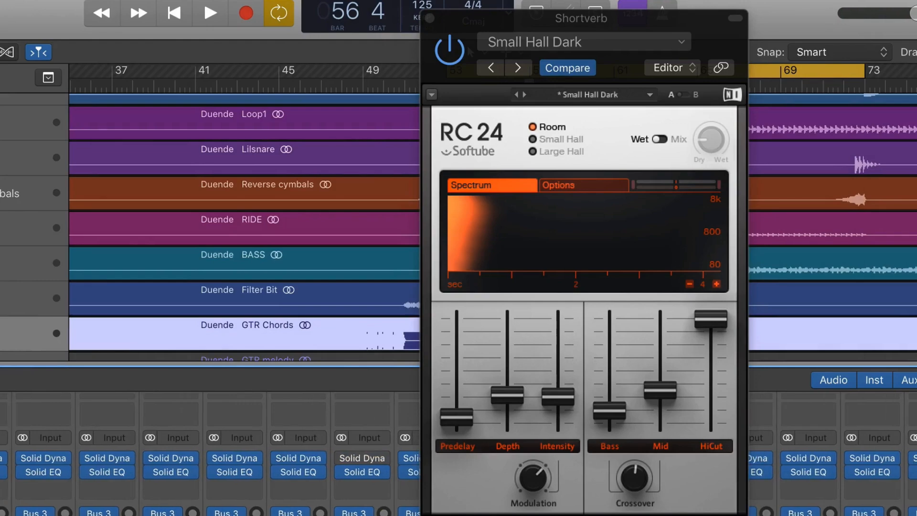
{"action": "key", "text": "s"}
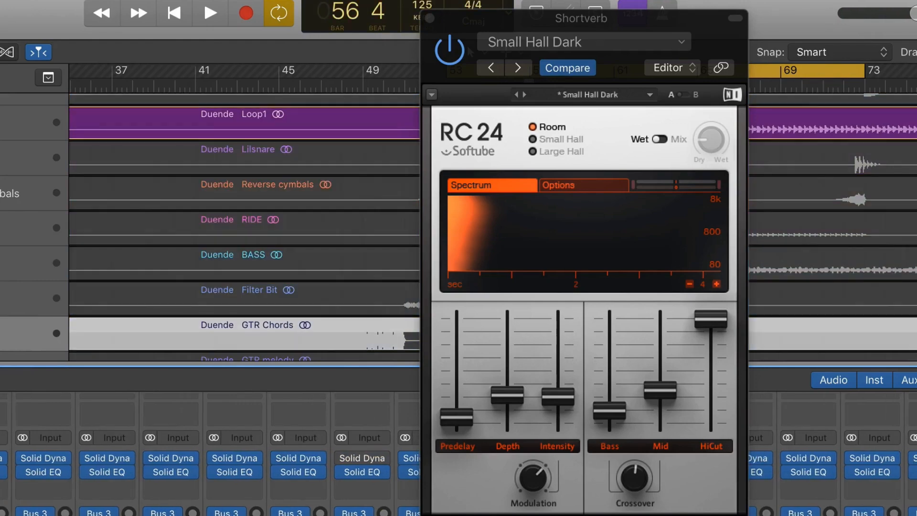
{"action": "key", "text": "space"}
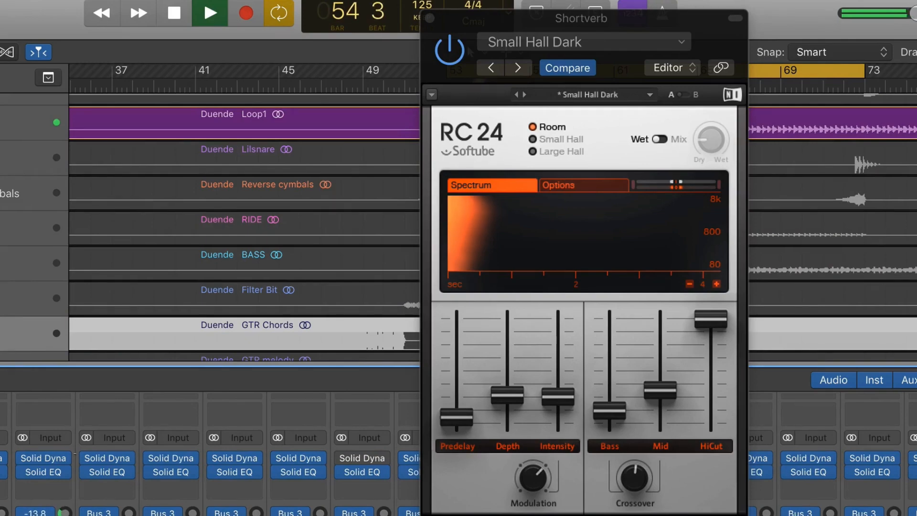
{"action": "key", "text": "space"}
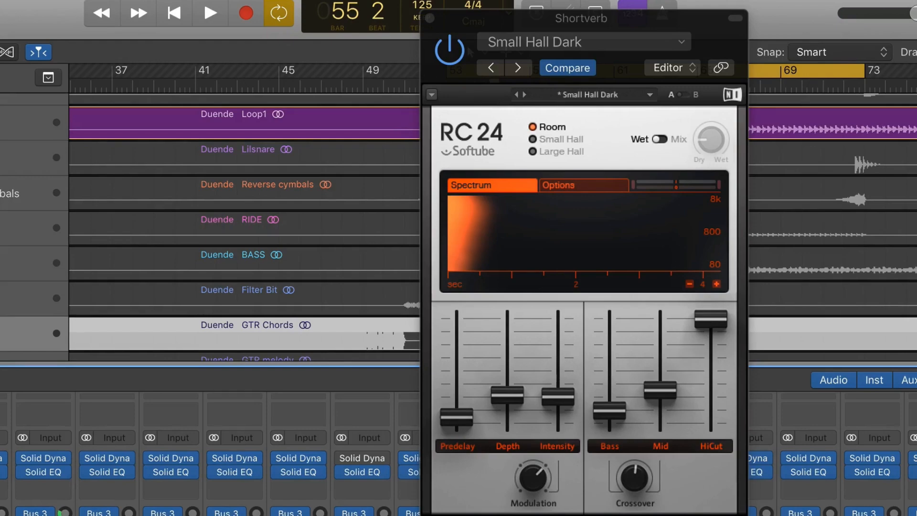
{"action": "key", "text": "super+a"}
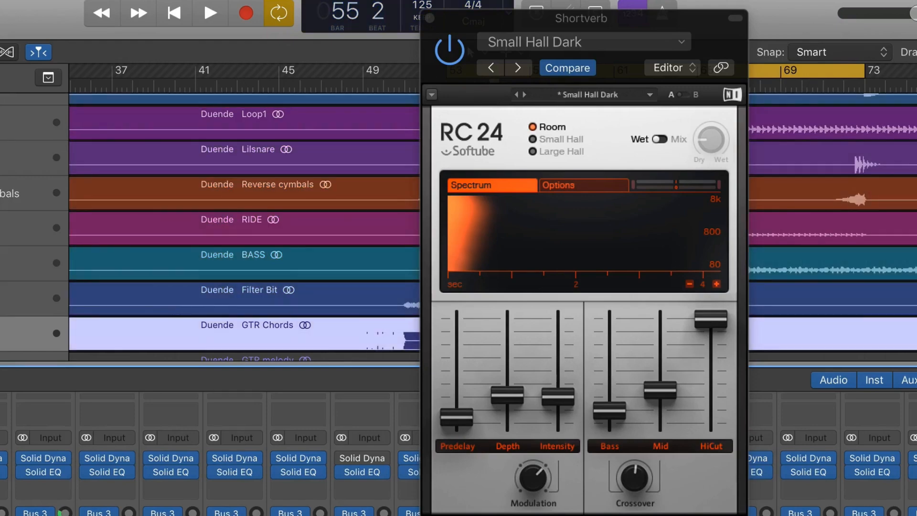
Play the full mix with the short reverb sends and close the Shortverb plug-in window.
{"action": "key", "text": "space"}
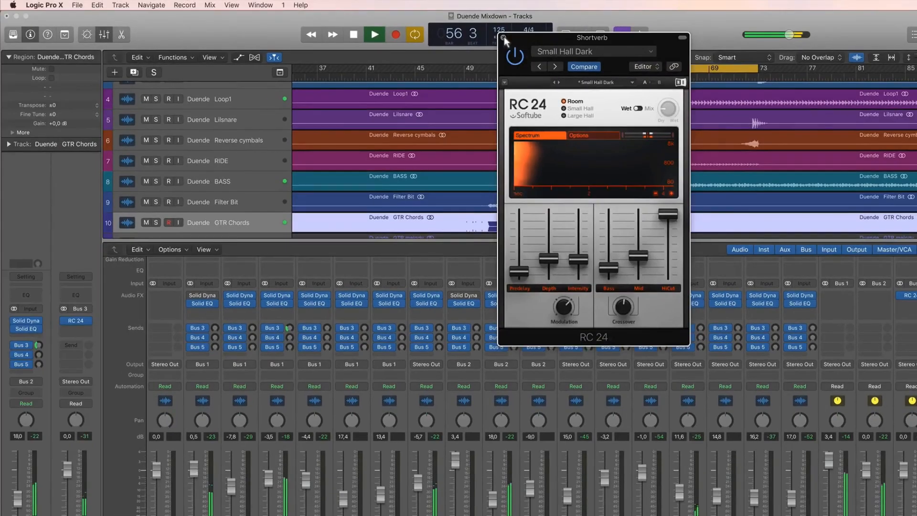
{"action": "left_click", "coordinate": [430, 18]}
{"action": "key", "text": "space"}
Turn off cycle playback, solo the Trumpet track near bar 73, and set its Bus 3 send to about -16.2 dB during playback.
{"action": "scroll", "coordinate": [620, 191], "scroll_direction": "right", "scroll_amount": 5}
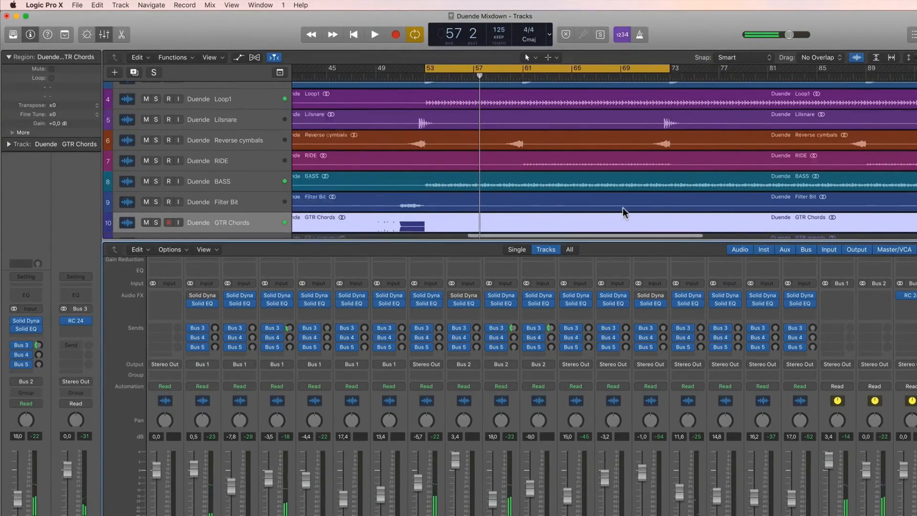
{"action": "key", "text": "c"}
{"action": "scroll", "coordinate": [631, 139], "scroll_direction": "down", "scroll_amount": 4}
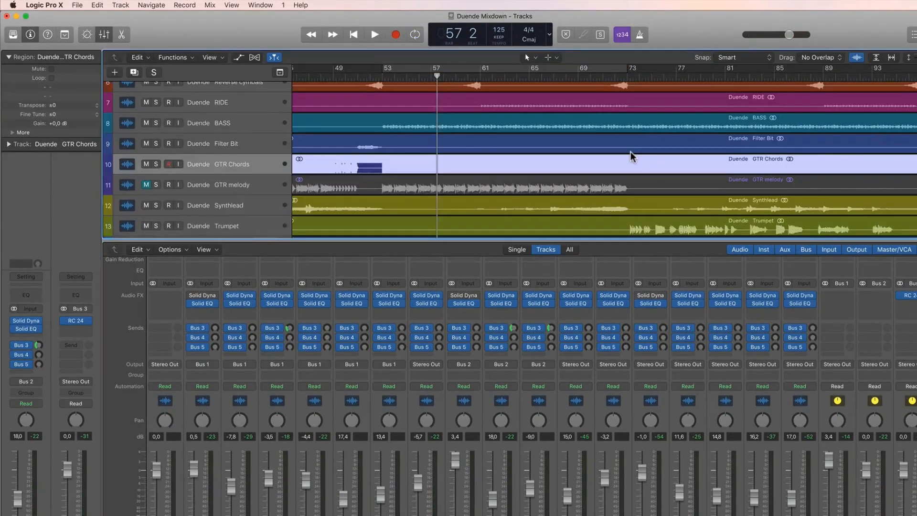
{"action": "left_click", "coordinate": [615, 75]}
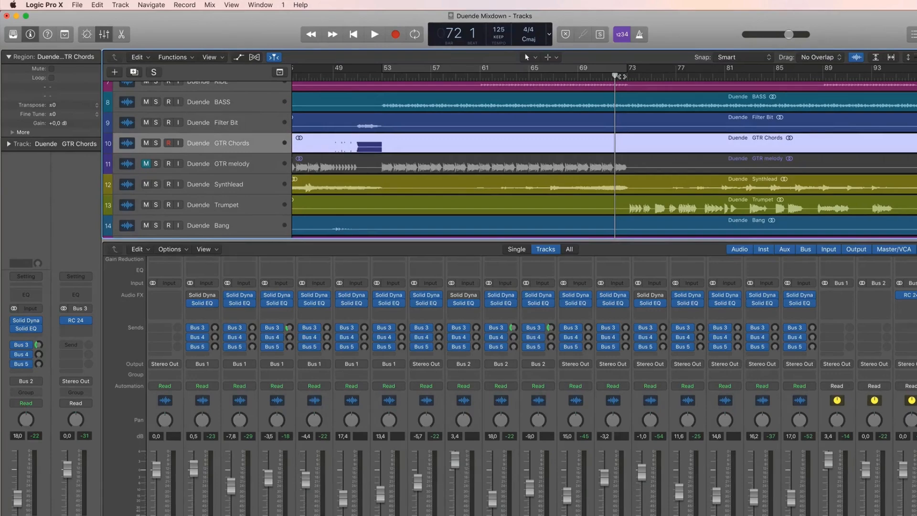
{"action": "left_click", "coordinate": [621, 515]}
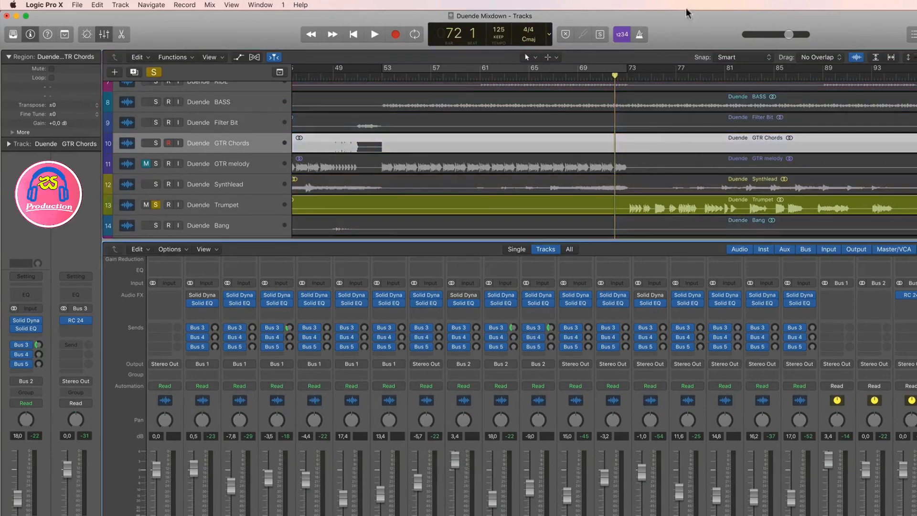
{"action": "left_click", "coordinate": [625, 76]}
{"action": "key", "text": "space"}
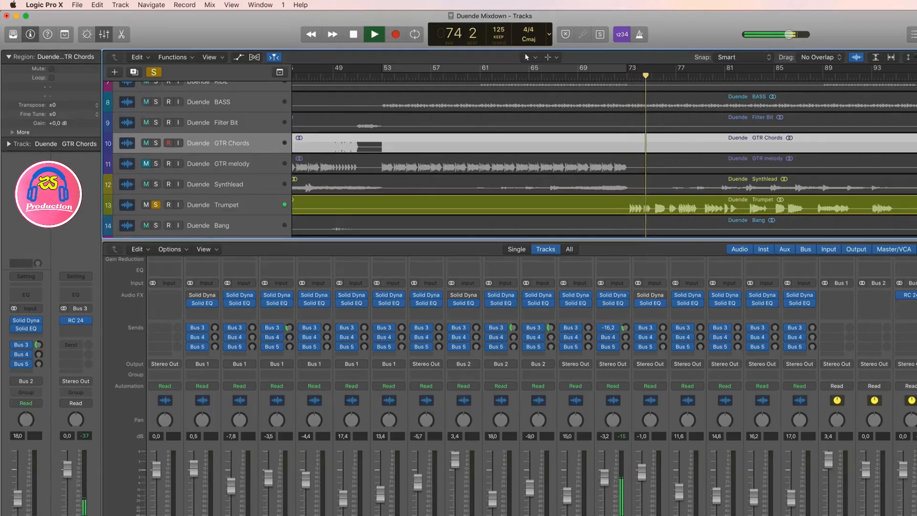
{"action": "left_click_drag", "start_coordinate": [624, 328], "coordinate": [626, 327]}
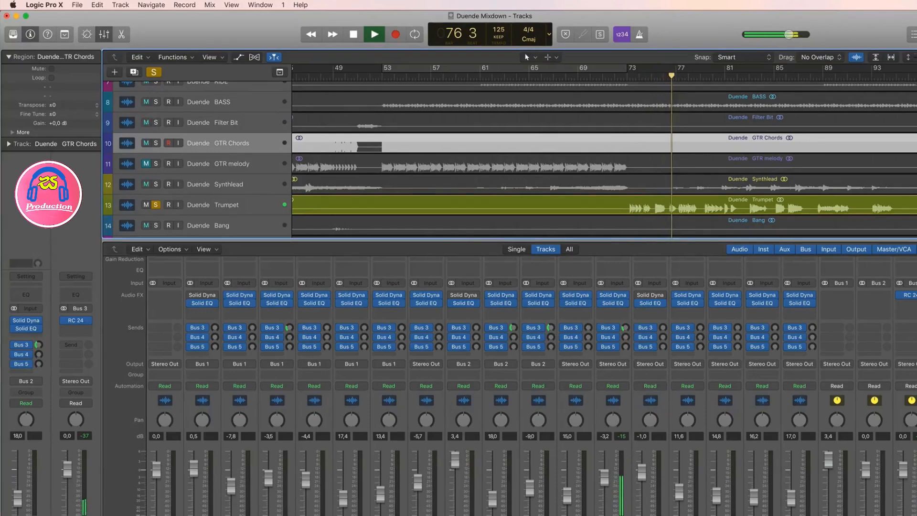
Unsolo the Trumpet, set its fader to -3.1 dB and raise its Bus 3 send to about -13.2 dB within the full mix.
{"action": "left_click", "coordinate": [619, 514]}
{"action": "left_click_drag", "start_coordinate": [605, 479], "coordinate": [605, 478]}
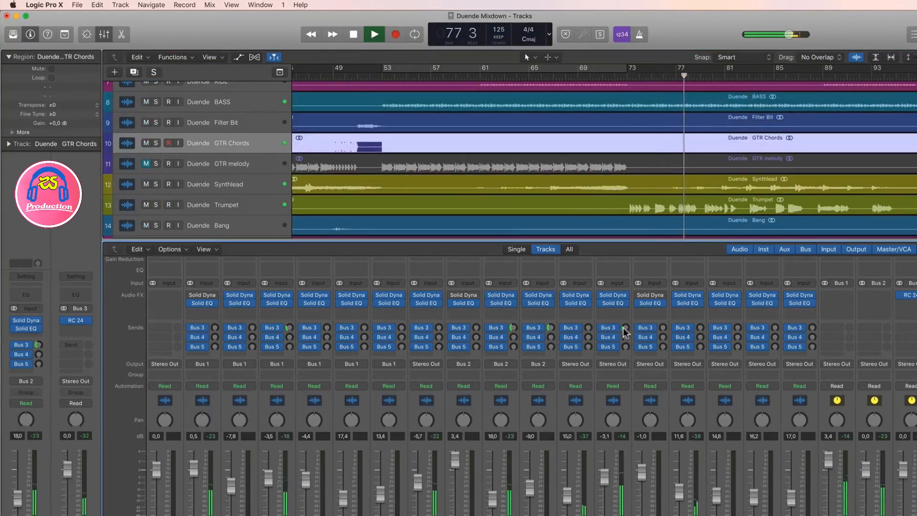
{"action": "left_click_drag", "start_coordinate": [625, 328], "coordinate": [625, 322]}
{"action": "key", "text": "space"}
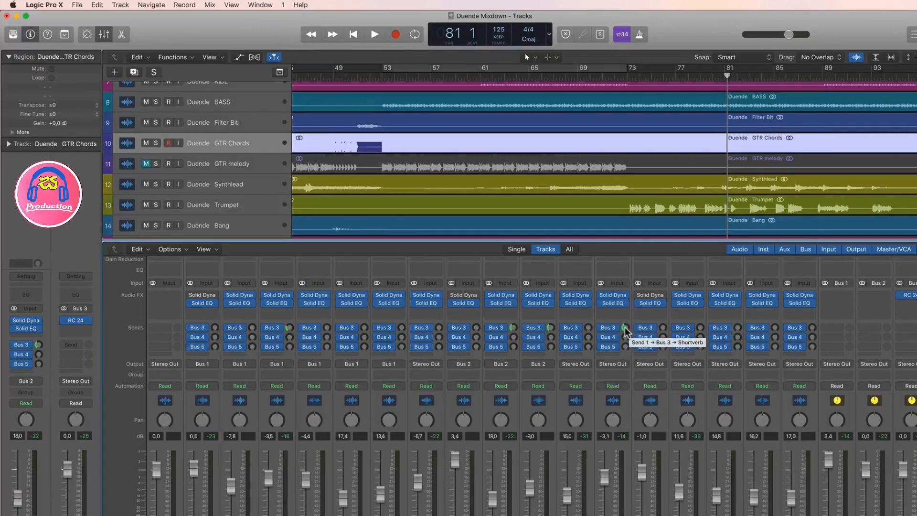
{"action": "left_click_drag", "start_coordinate": [626, 316], "coordinate": [626, 321]}
Solo the Trumpet again and listen to its short reverb from around bar 73.
{"action": "left_click", "coordinate": [620, 514]}
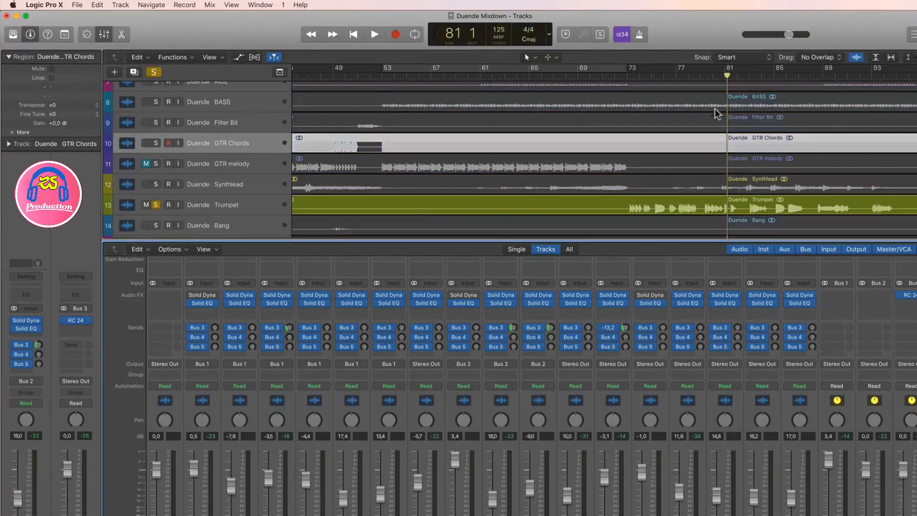
{"action": "left_click", "coordinate": [622, 78]}
{"action": "key", "text": "space"}
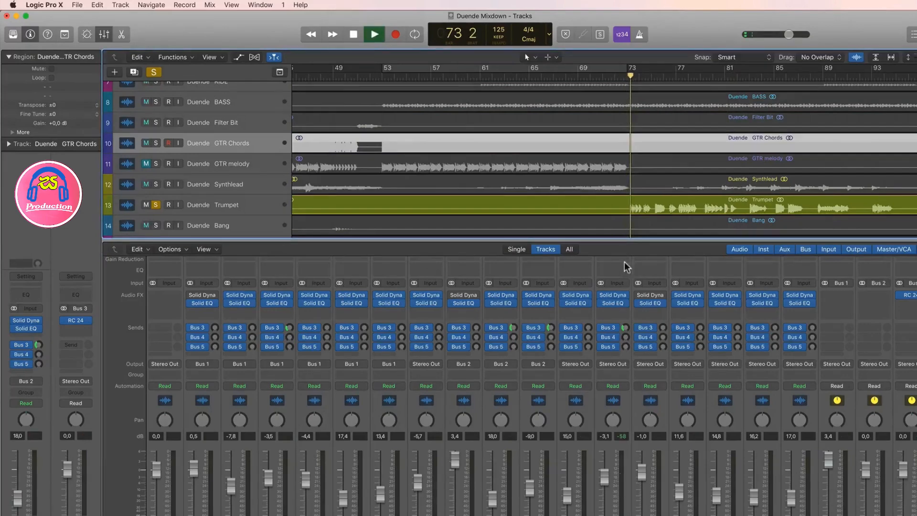
{"action": "key", "text": "space"}
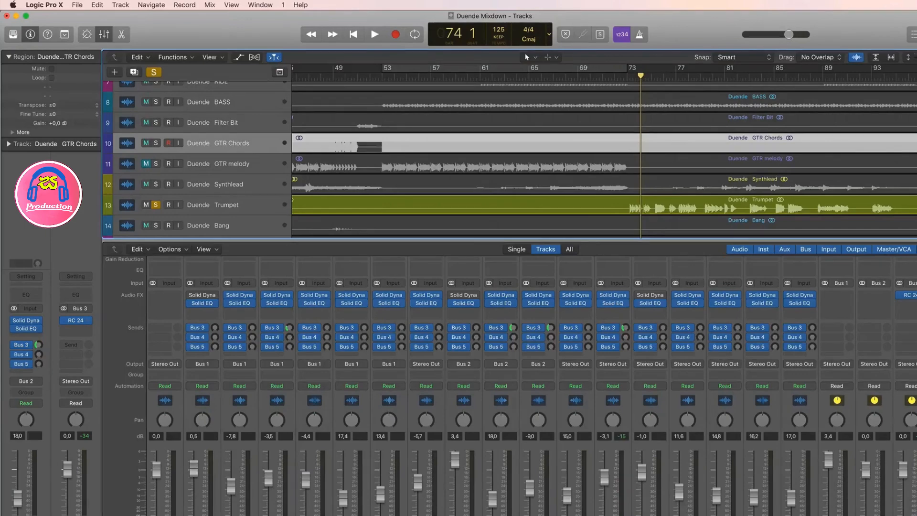
Unsolo the Trumpet and fine-tune its Bus 3 send while the full mix plays.
{"action": "left_click", "coordinate": [622, 514]}
{"action": "key", "text": "space"}
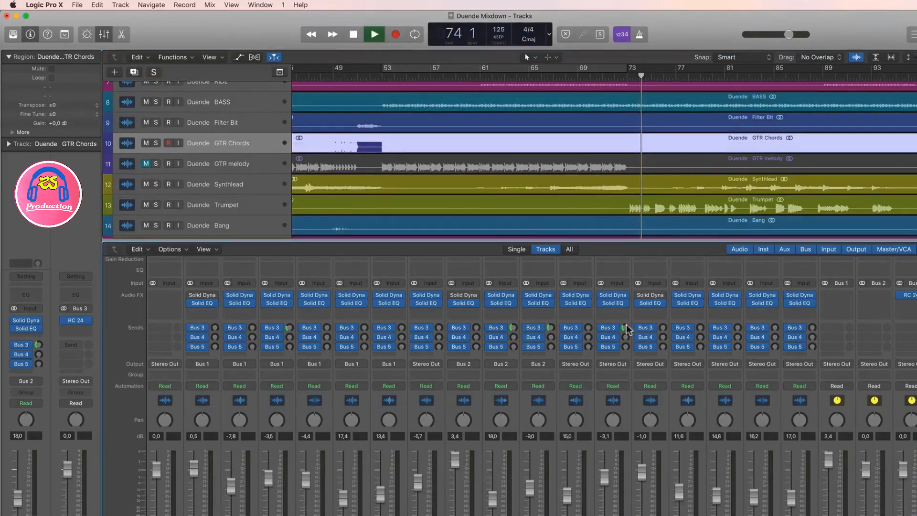
{"action": "left_click_drag", "start_coordinate": [624, 328], "coordinate": [625, 326]}
{"action": "key", "text": "space"}
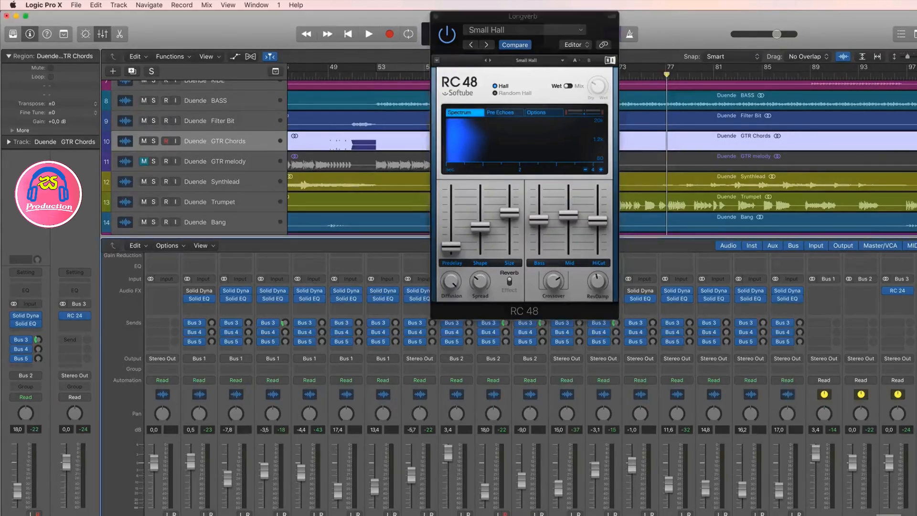
Turn on cycle playback and audition the RC 48 Longverb with the second channel's Bus 4 send at 0.0 dB.
{"action": "left_click", "coordinate": [400, 67]}
{"action": "left_click_drag", "start_coordinate": [466, 27], "coordinate": [451, 48]}
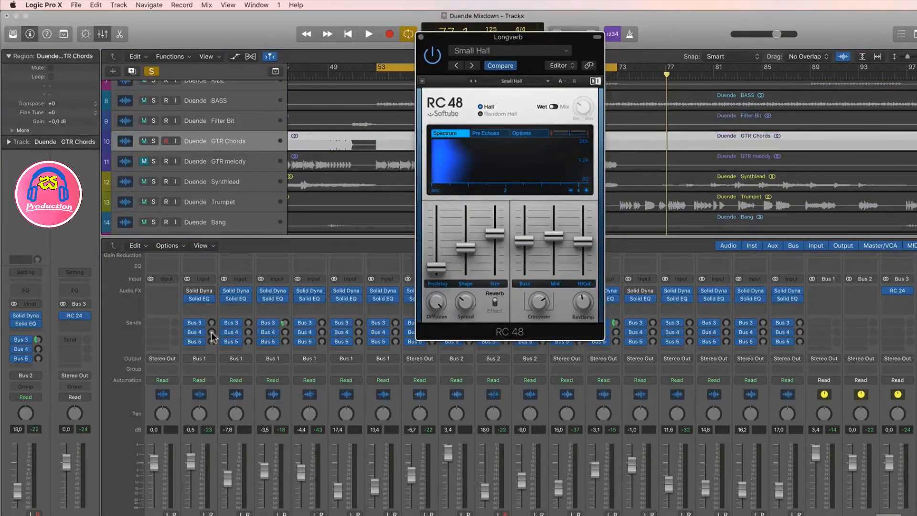
{"action": "left_click_drag", "start_coordinate": [211, 332], "coordinate": [211, 325]}
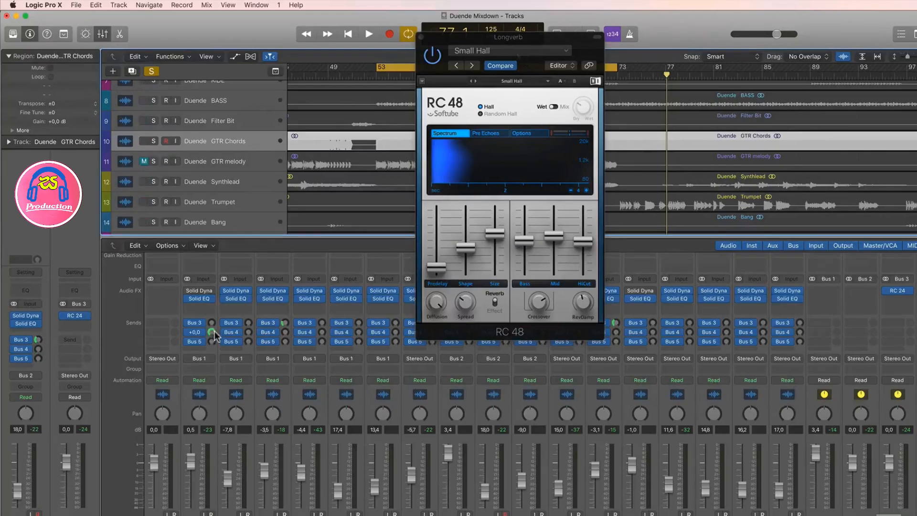
{"action": "key", "text": "space"}
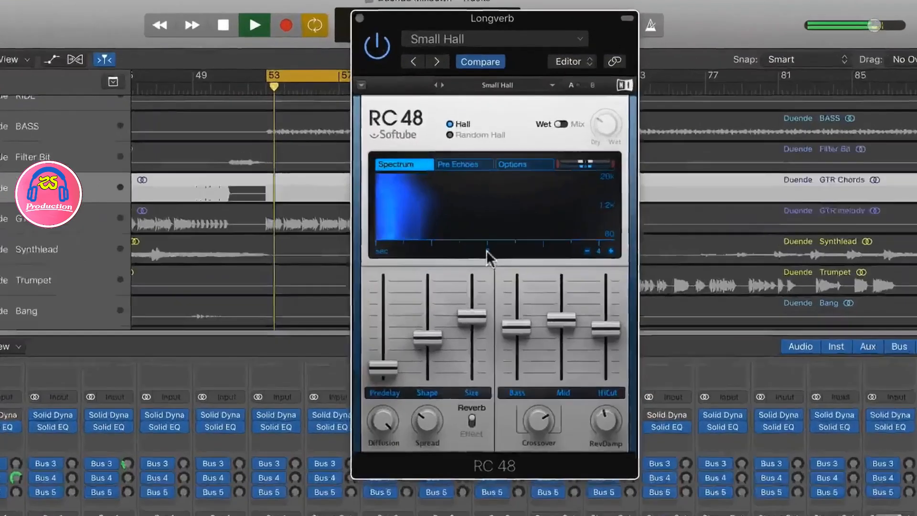
Close the Shortverb window, switch the Longverb to Random Hall and audition it in short playback passes.
{"action": "key", "text": "space"}
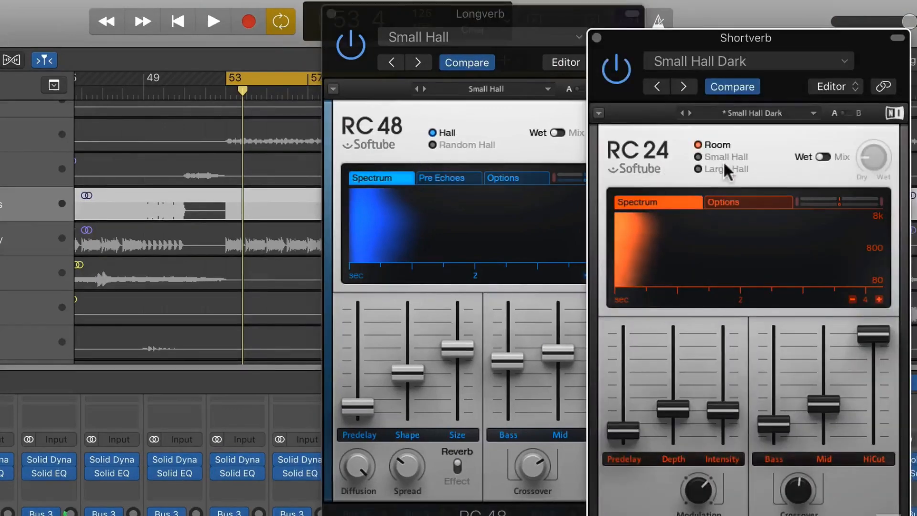
{"action": "left_click", "coordinate": [596, 38]}
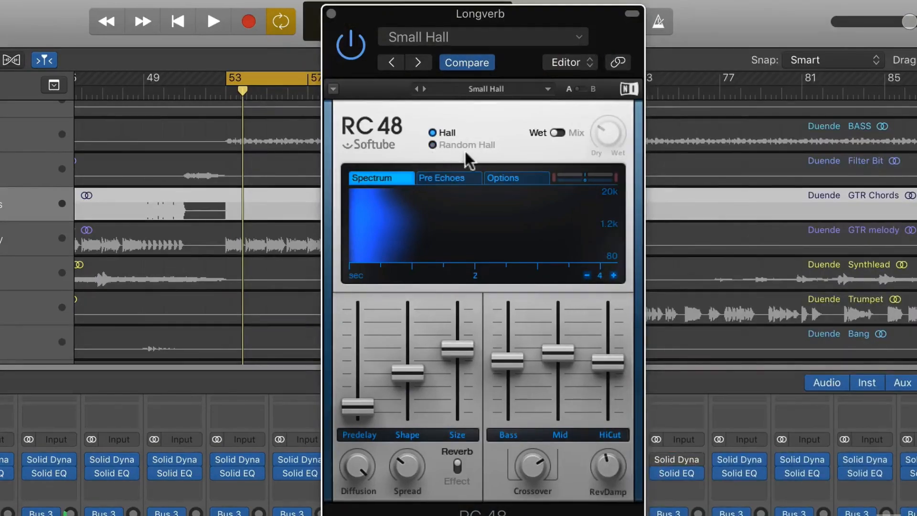
{"action": "left_click", "coordinate": [432, 144]}
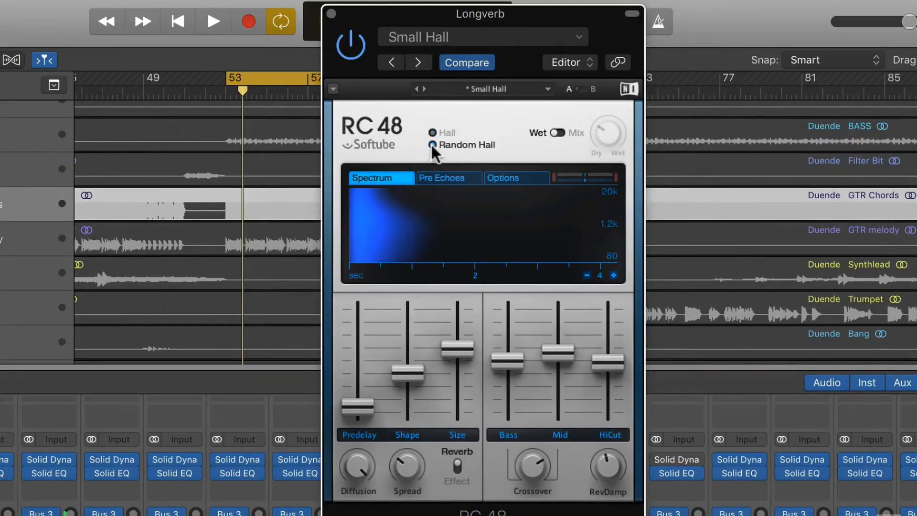
{"action": "key", "text": "space"}
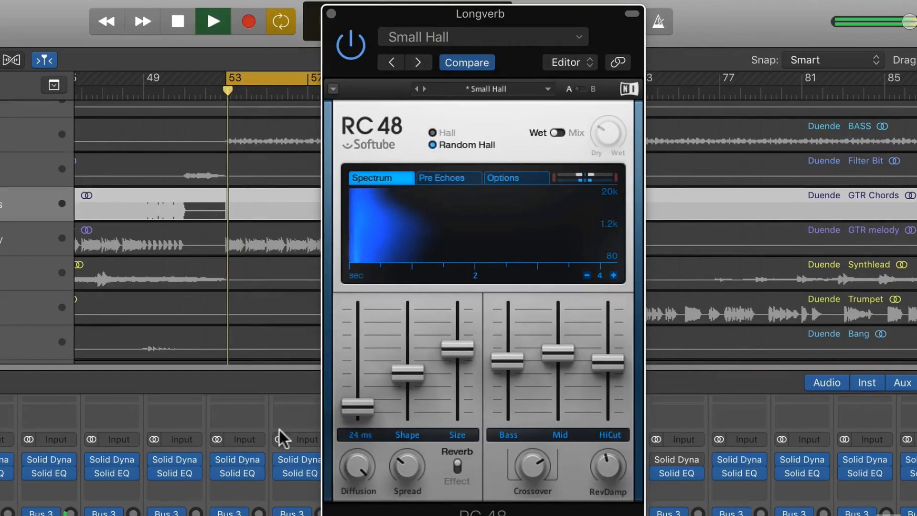
{"action": "key", "text": "space"}
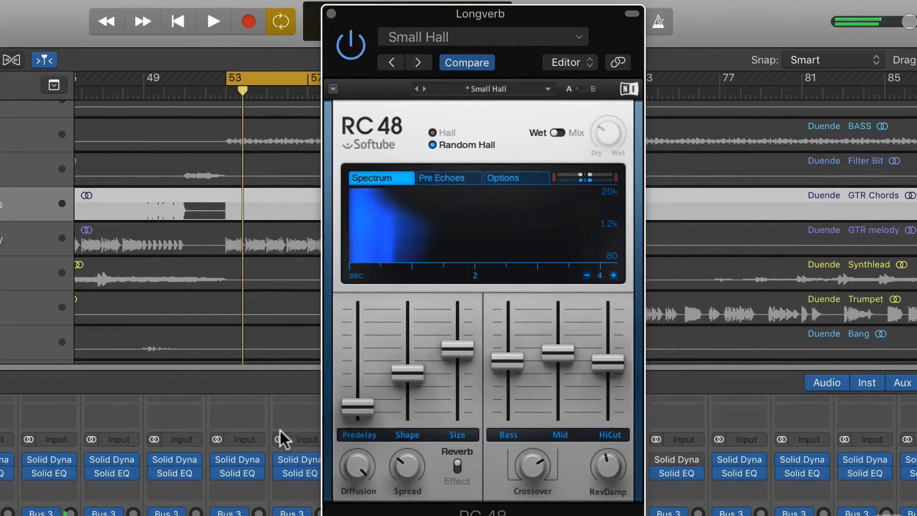
{"action": "key", "text": "space"}
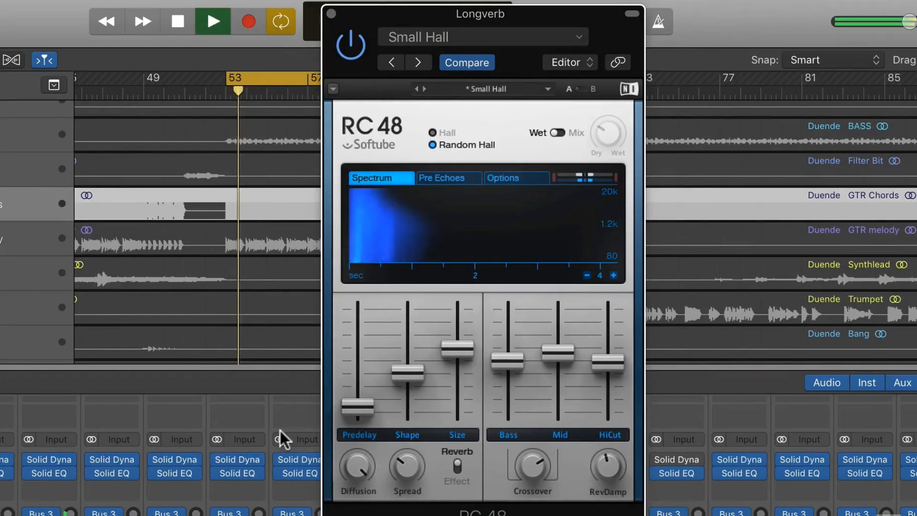
{"action": "key", "text": "space"}
Raise the Longverb's RevDamp to 8.11 kHz and set its Size to 23.3 m while listening.
{"action": "left_click_drag", "start_coordinate": [608, 465], "coordinate": [608, 463]}
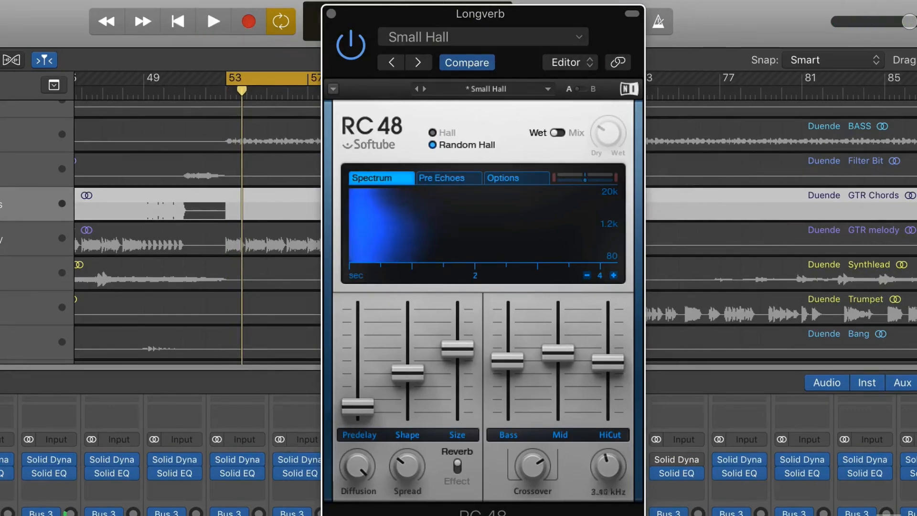
{"action": "key", "text": "space"}
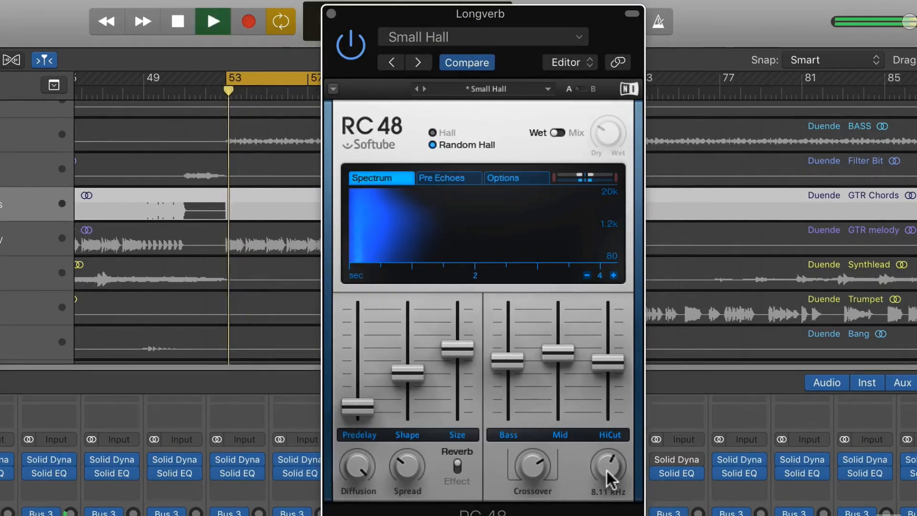
{"action": "left_click_drag", "start_coordinate": [462, 349], "coordinate": [462, 351]}
{"action": "key", "text": "space"}
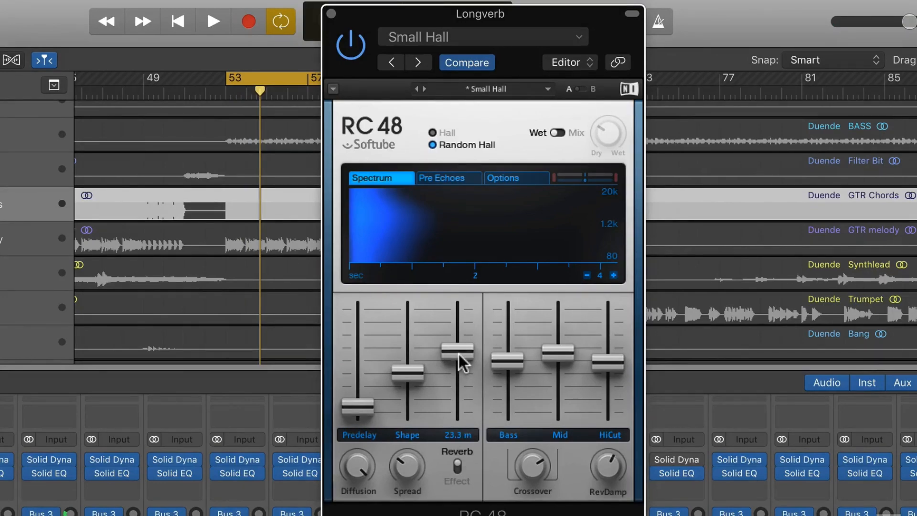
Try the Longverb's Size at 26.1 m and audition the tail by repeatedly starting and stopping playback.
{"action": "left_click_drag", "start_coordinate": [458, 363], "coordinate": [457, 343]}
{"action": "key", "text": "space"}
{"action": "key", "text": "space"}
{"action": "key", "text": "space"}
{"action": "key", "text": "space"}
{"action": "key", "text": "space"}
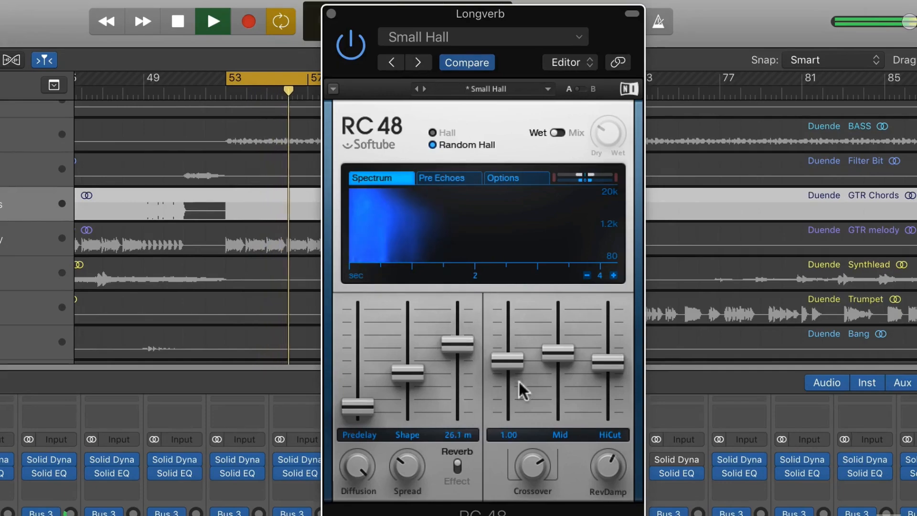
Stop playback, lower the Longverb's Bass to 0.25 and fine-tune its Mid decay.
{"action": "key", "text": "space"}
{"action": "left_click_drag", "start_coordinate": [516, 368], "coordinate": [516, 385]}
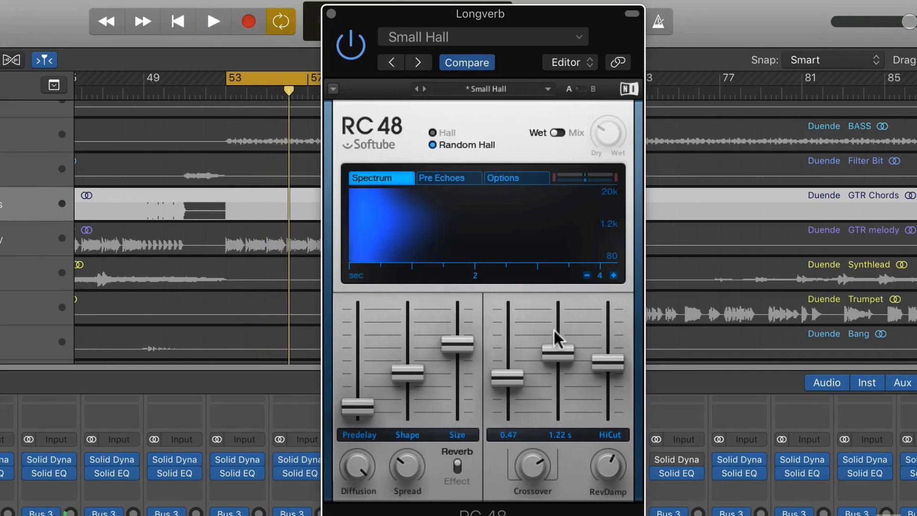
{"action": "left_click_drag", "start_coordinate": [557, 345], "coordinate": [558, 349]}
{"action": "left_click_drag", "start_coordinate": [515, 382], "coordinate": [513, 388]}
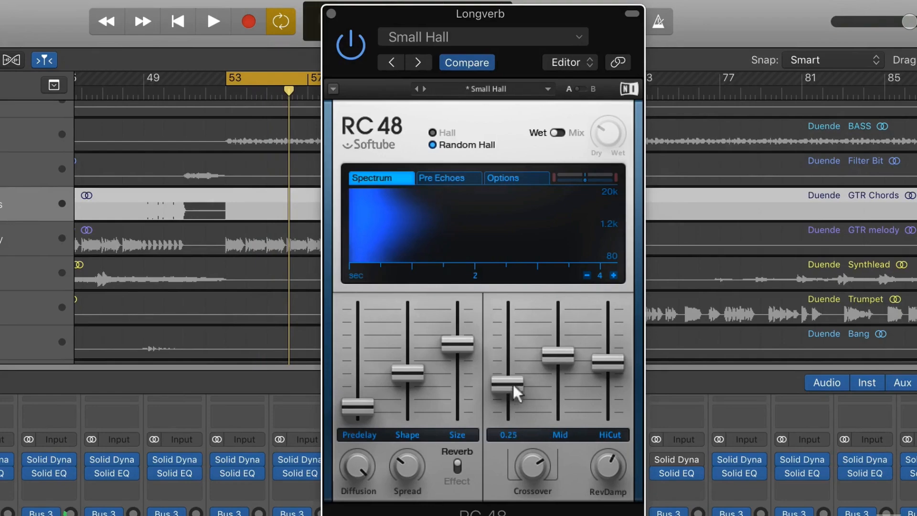
{"action": "left_click_drag", "start_coordinate": [571, 359], "coordinate": [567, 356]}
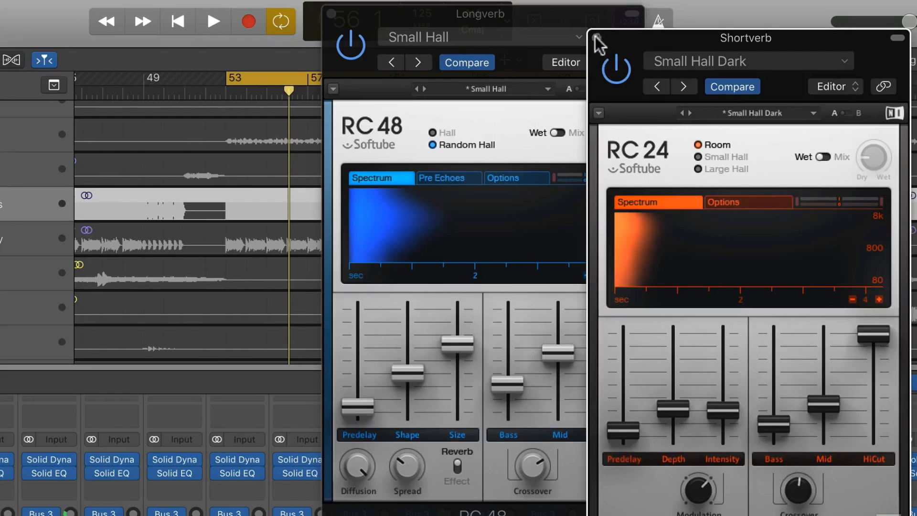
Lower the Longverb's Size to 17.3 m and Shape to 0, and set Spread to 39 while auditioning.
{"action": "left_click_drag", "start_coordinate": [407, 377], "coordinate": [414, 384]}
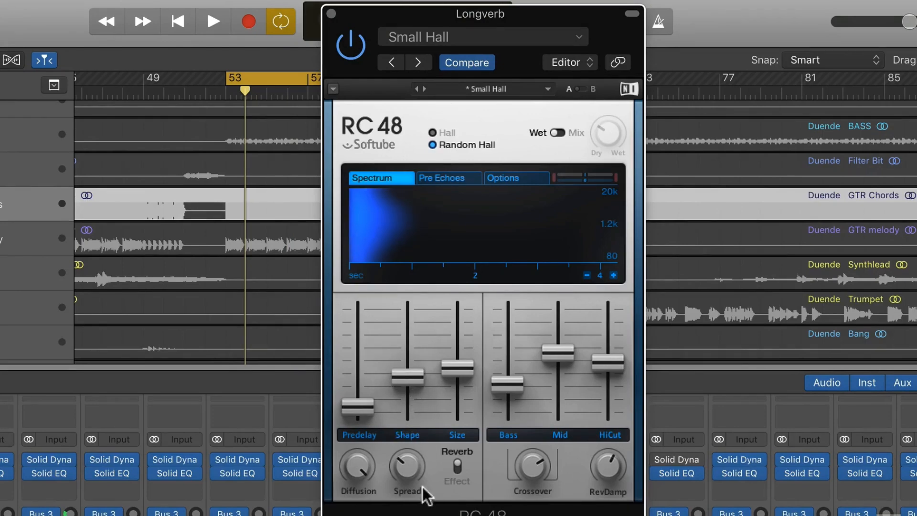
{"action": "key", "text": "space"}
{"action": "left_click_drag", "start_coordinate": [411, 417], "coordinate": [420, 436]}
{"action": "key", "text": "space"}
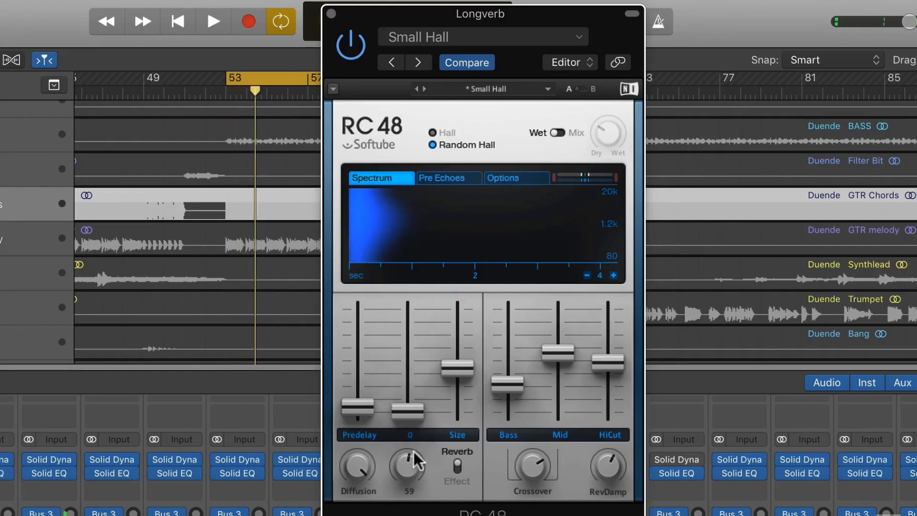
{"action": "mouse_move", "coordinate": [420, 473]}
{"action": "left_mouse_down"}
{"action": "mouse_move", "coordinate": [421, 497]}
{"action": "mouse_move", "coordinate": [421, 487]}
{"action": "left_mouse_up"}
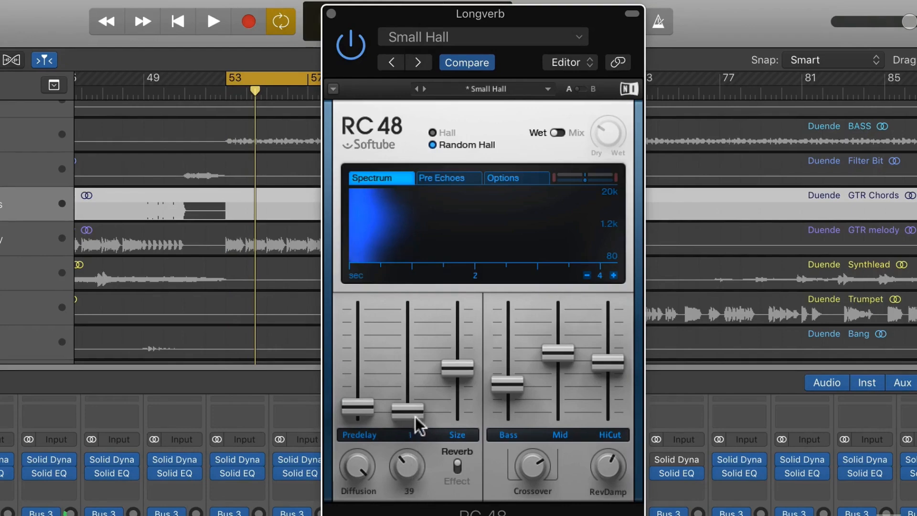
Raise the Longverb's Shape to 172, fine-tune the Spread and listen to the result.
{"action": "left_click_drag", "start_coordinate": [415, 417], "coordinate": [415, 384]}
{"action": "left_click_drag", "start_coordinate": [414, 465], "coordinate": [414, 462]}
{"action": "key", "text": "space"}
{"action": "left_click_drag", "start_coordinate": [413, 403], "coordinate": [413, 369]}
{"action": "key", "text": "space"}
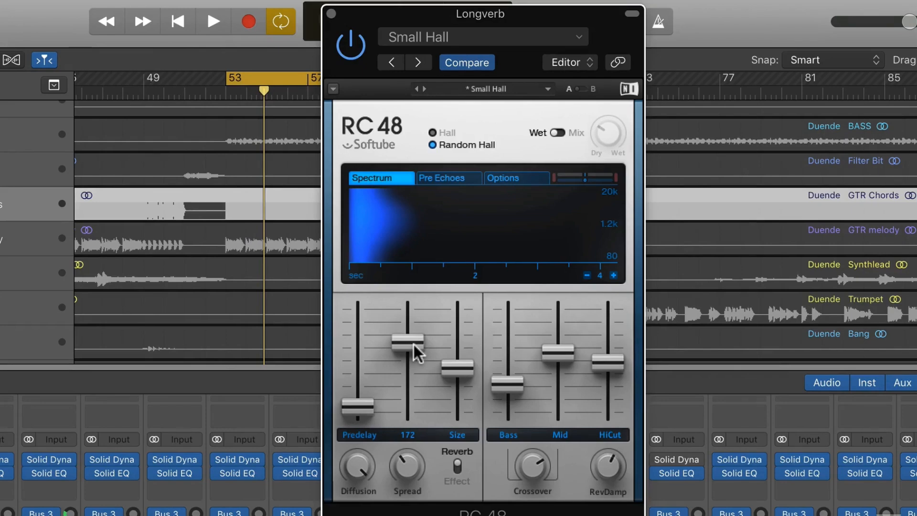
Raise the Longverb's Size slightly during playback and set its Shape to 119.
{"action": "key", "text": "space"}
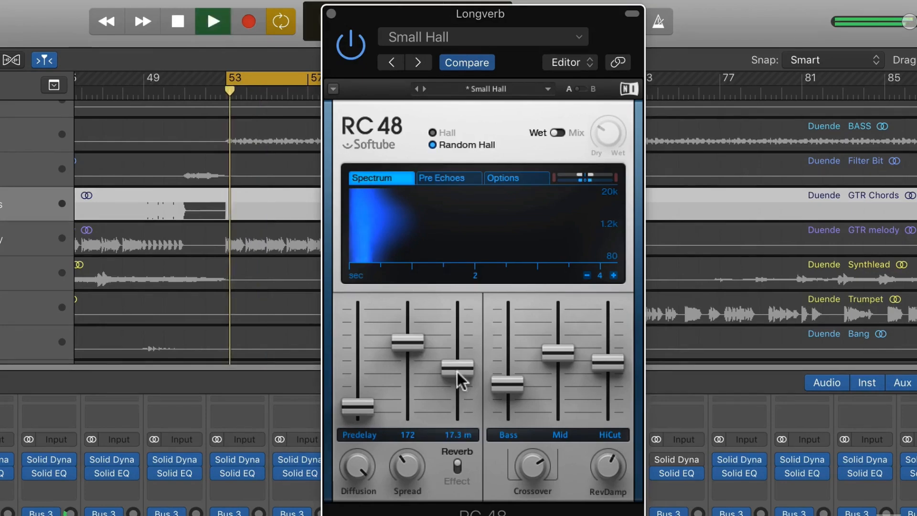
{"action": "left_click_drag", "start_coordinate": [457, 372], "coordinate": [456, 359]}
{"action": "key", "text": "space"}
{"action": "left_click_drag", "start_coordinate": [407, 341], "coordinate": [407, 365]}
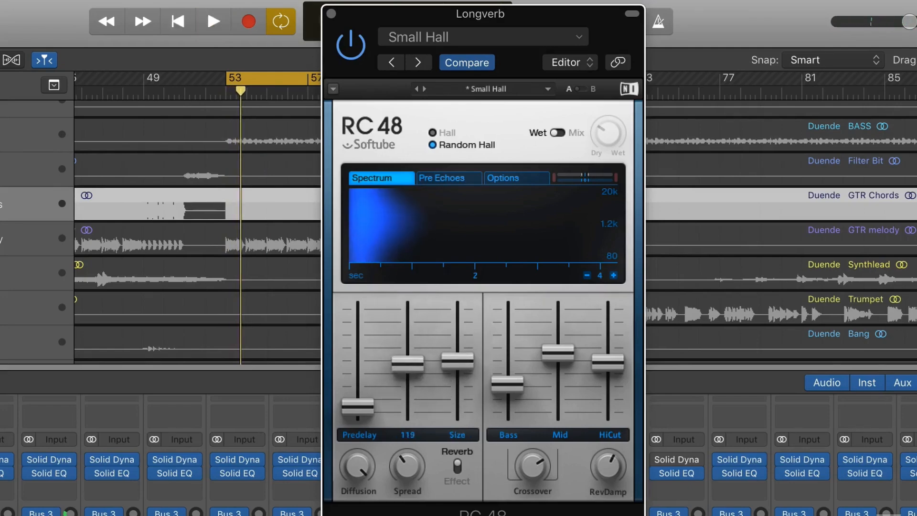
Set the Longverb's Bass to 0.20 and Mid to 1.48 s, switch it back to Hall and play the loop.
{"action": "left_click_drag", "start_coordinate": [508, 384], "coordinate": [507, 389]}
{"action": "left_click_drag", "start_coordinate": [558, 353], "coordinate": [558, 339]}
{"action": "left_click", "coordinate": [432, 133]}
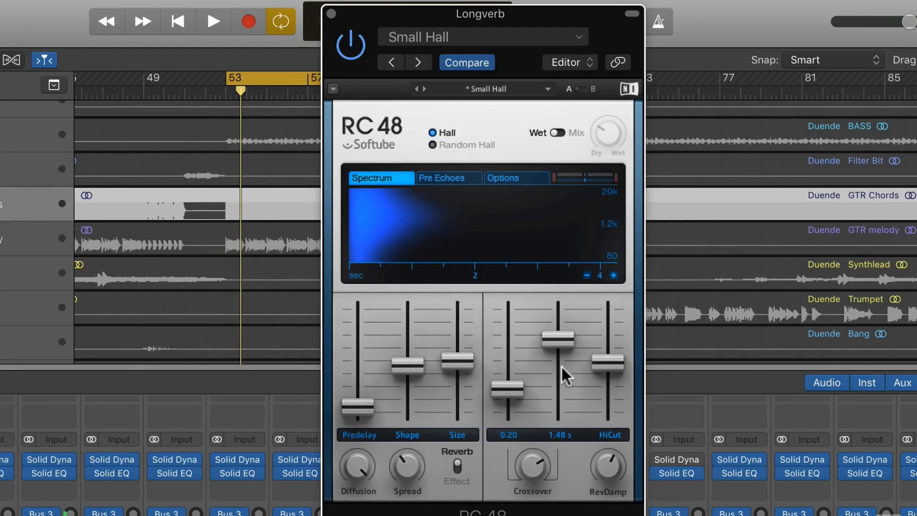
{"action": "key", "text": "space"}
Set the Longverb's HiCut to 6.98 kHz, Shape to 133, Size to 23.9 m and Predelay to 58 ms during playback.
{"action": "mouse_move", "coordinate": [607, 363]}
{"action": "left_mouse_down"}
{"action": "mouse_move", "coordinate": [608, 338]}
{"action": "mouse_move", "coordinate": [608, 353]}
{"action": "left_mouse_up"}
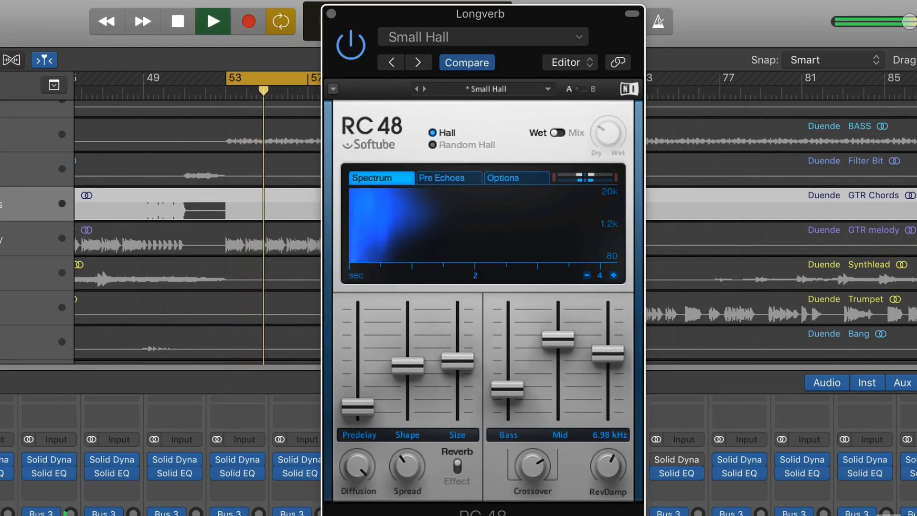
{"action": "left_click_drag", "start_coordinate": [407, 365], "coordinate": [457, 351]}
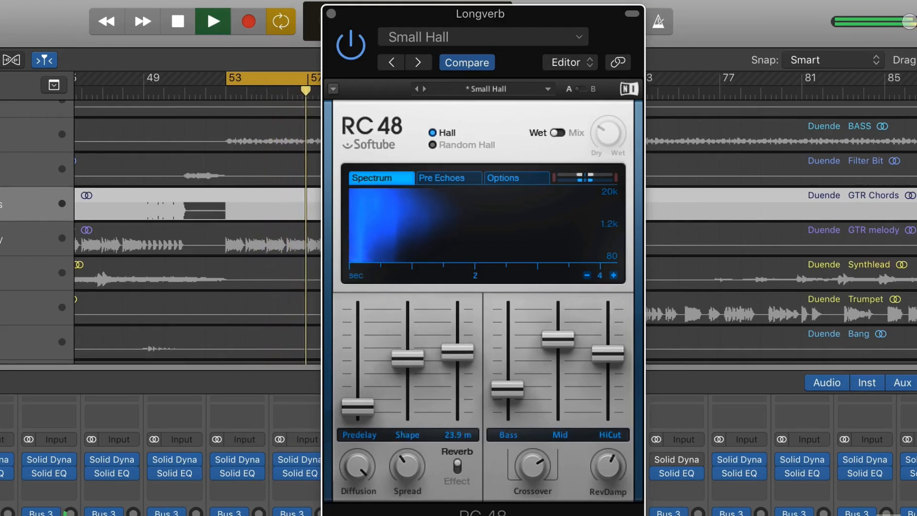
{"action": "left_click_drag", "start_coordinate": [357, 407], "coordinate": [357, 399]}
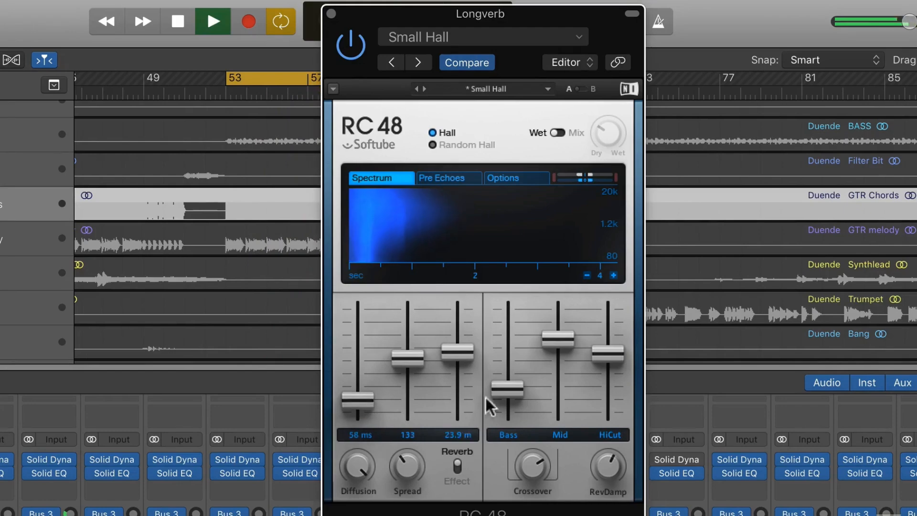
Try the Longverb with a lower Bass slider and Mid at 2.10 s, auditioning each change.
{"action": "left_click_drag", "start_coordinate": [499, 391], "coordinate": [513, 408]}
{"action": "key", "text": "space"}
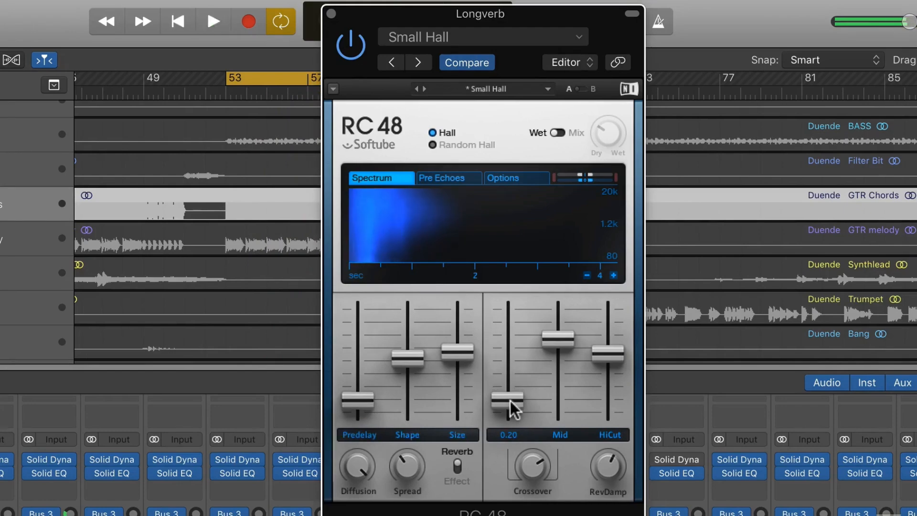
{"action": "key", "text": "space"}
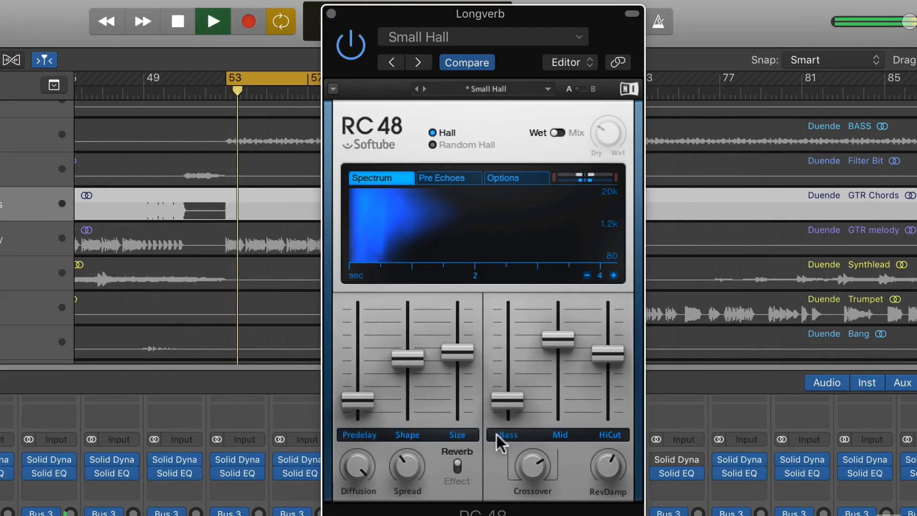
{"action": "key", "text": "space"}
{"action": "left_click_drag", "start_coordinate": [556, 345], "coordinate": [557, 340]}
{"action": "key", "text": "space"}
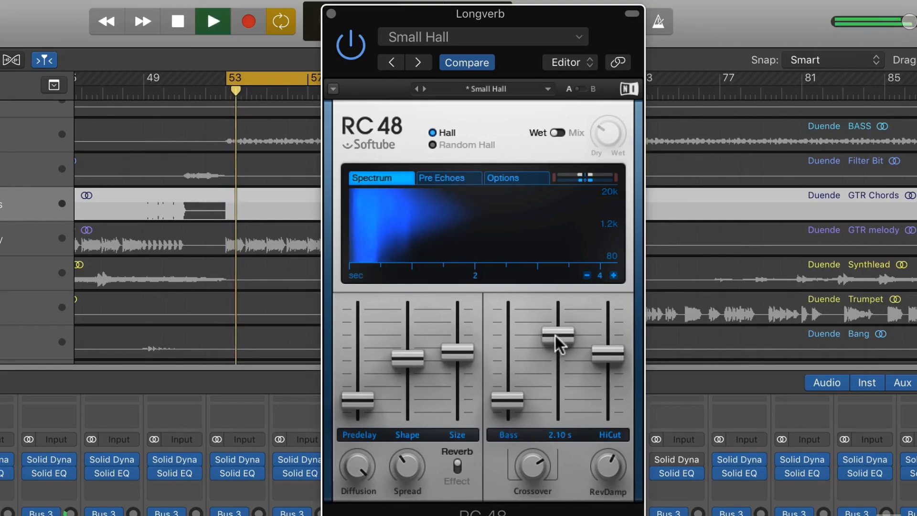
{"action": "key", "text": "space"}
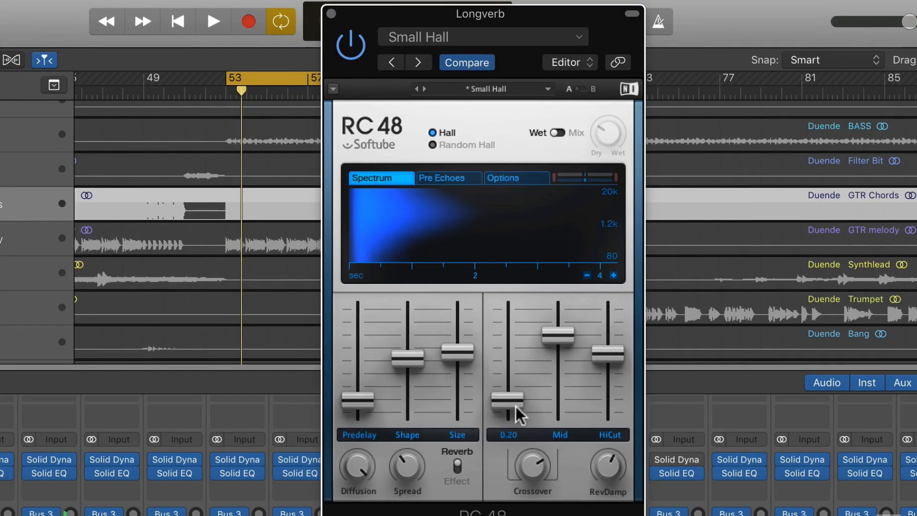
Raise the Longverb's Bass slider slightly, set Mid to 1.85 s and audition the change.
{"action": "left_click_drag", "start_coordinate": [515, 410], "coordinate": [515, 408]}
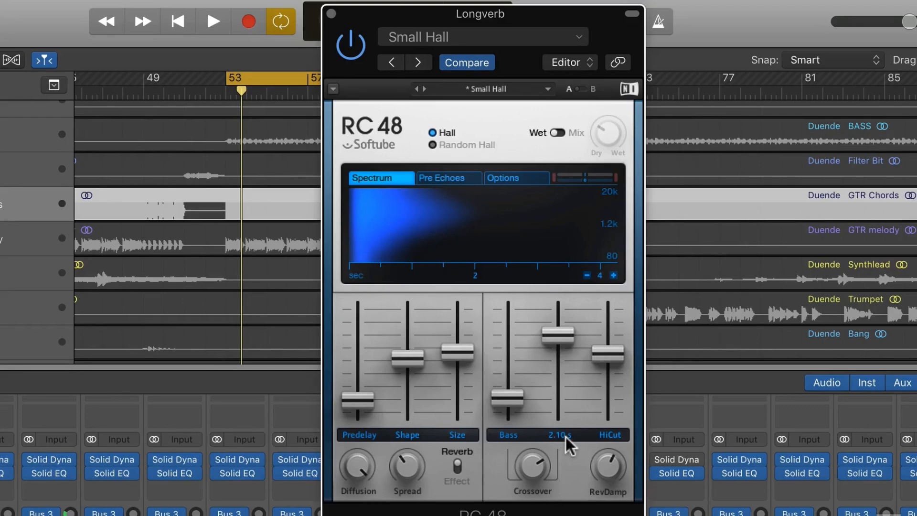
{"action": "left_click_drag", "start_coordinate": [521, 402], "coordinate": [525, 394]}
{"action": "left_click_drag", "start_coordinate": [555, 334], "coordinate": [555, 336]}
{"action": "key", "text": "space"}
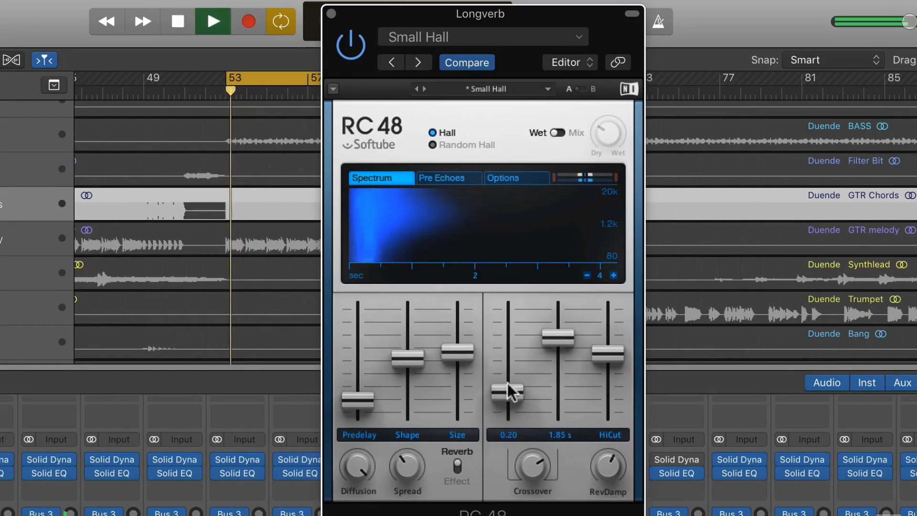
{"action": "key", "text": "space"}
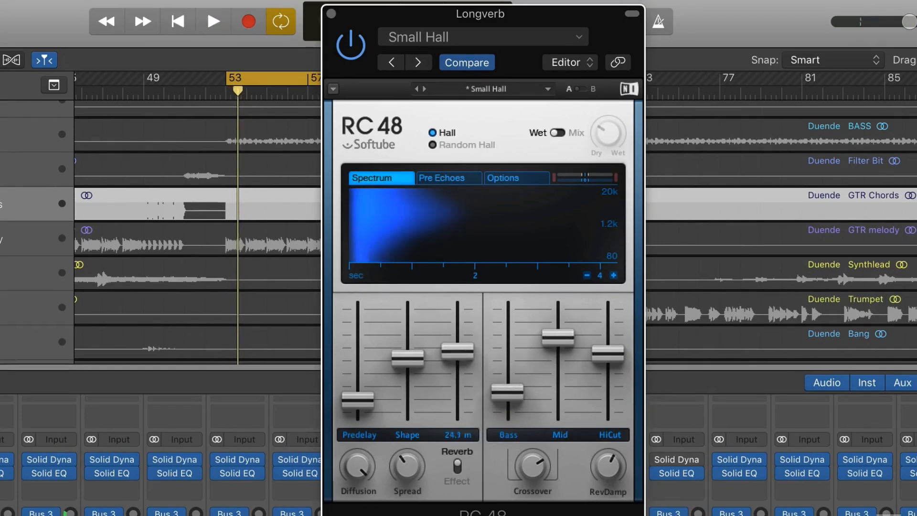
Audition the Longverb's Size at 29.5 m and settle it slightly lower.
{"action": "left_click_drag", "start_coordinate": [471, 417], "coordinate": [471, 404]}
{"action": "left_click_drag", "start_coordinate": [465, 347], "coordinate": [465, 344]}
{"action": "key", "text": "space"}
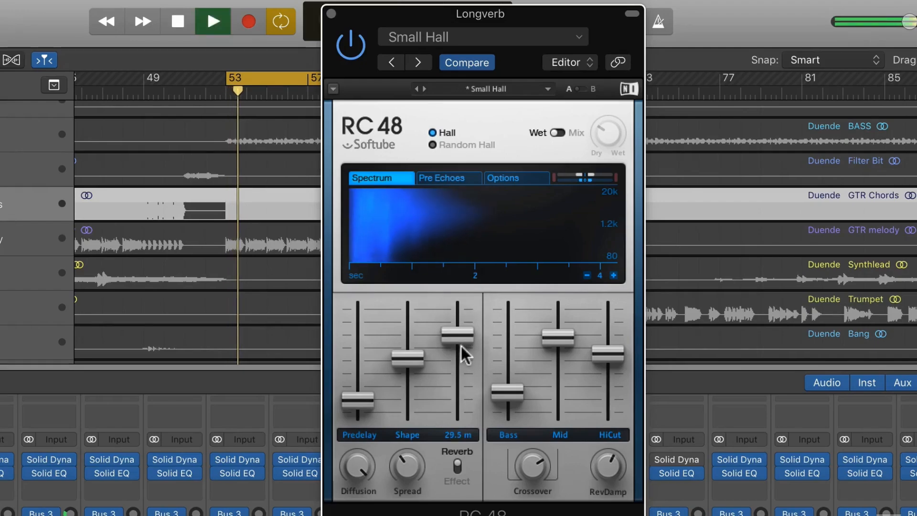
{"action": "key", "text": "space"}
{"action": "left_click_drag", "start_coordinate": [465, 344], "coordinate": [465, 350]}
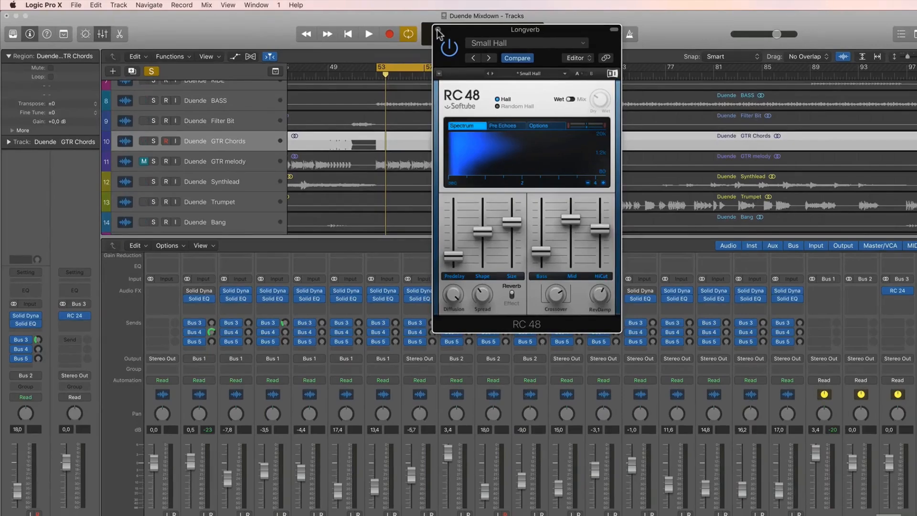
Close the Longverb window, move the solo from the second channel to the Trumpet and play from bar 73 with cycle off.
{"action": "left_click", "coordinate": [438, 30]}
{"action": "left_click", "coordinate": [208, 515]}
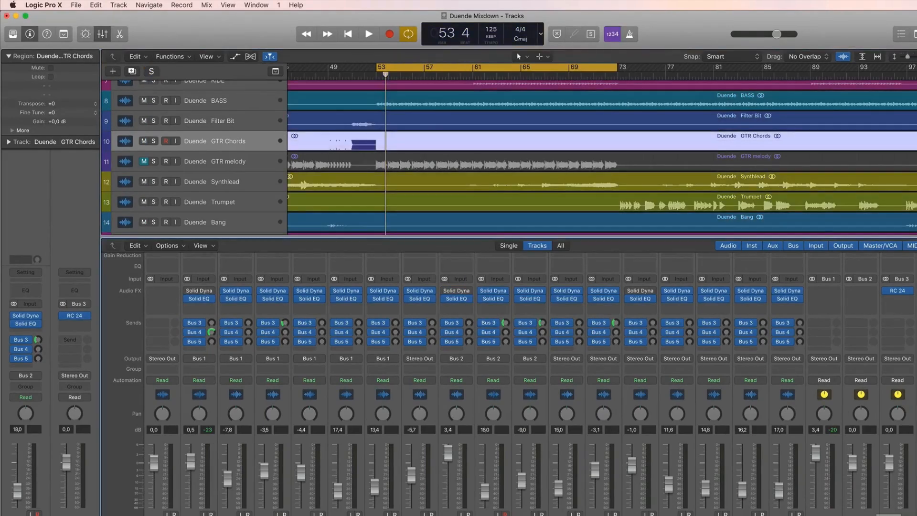
{"action": "left_click", "coordinate": [615, 514]}
{"action": "left_click", "coordinate": [597, 67]}
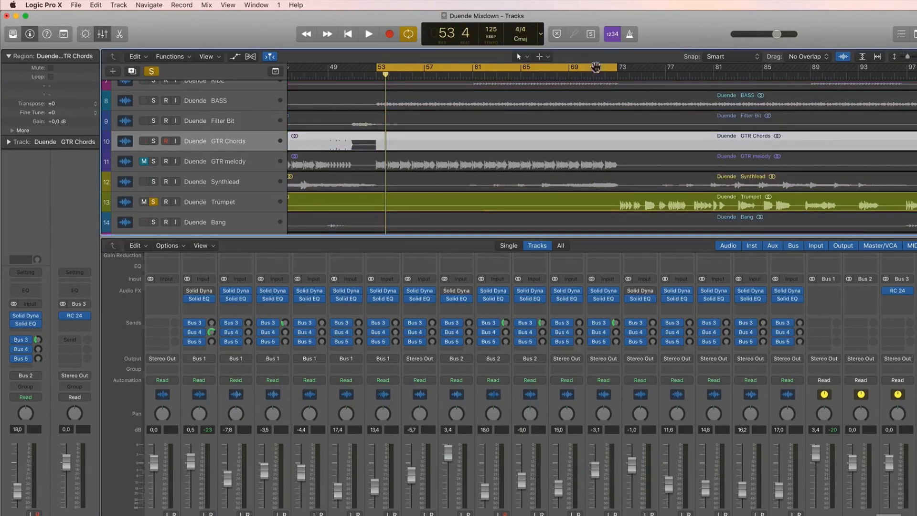
{"action": "left_click", "coordinate": [606, 77]}
{"action": "key", "text": "space"}
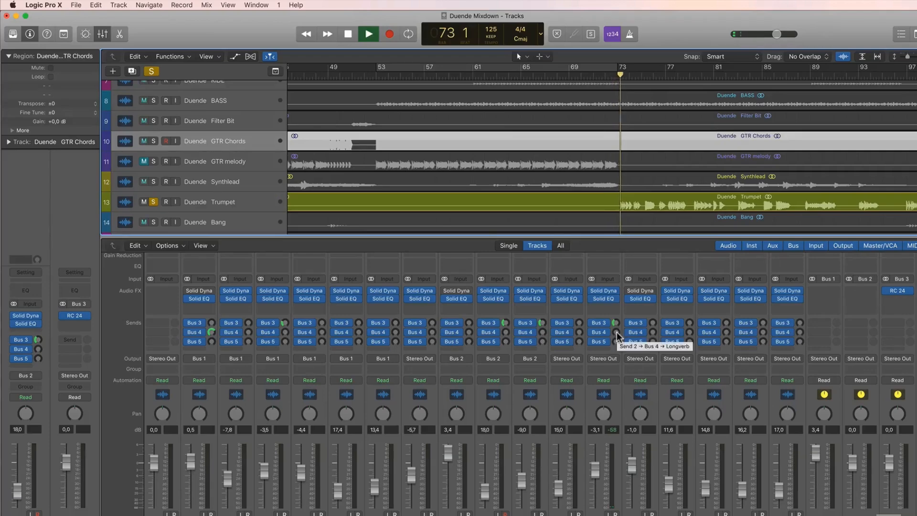
Raise the Trumpet's Bus 4 Longverb send slightly during playback, stop and take the Trumpet out of solo.
{"action": "left_click_drag", "start_coordinate": [617, 332], "coordinate": [615, 320]}
{"action": "key", "text": "space"}
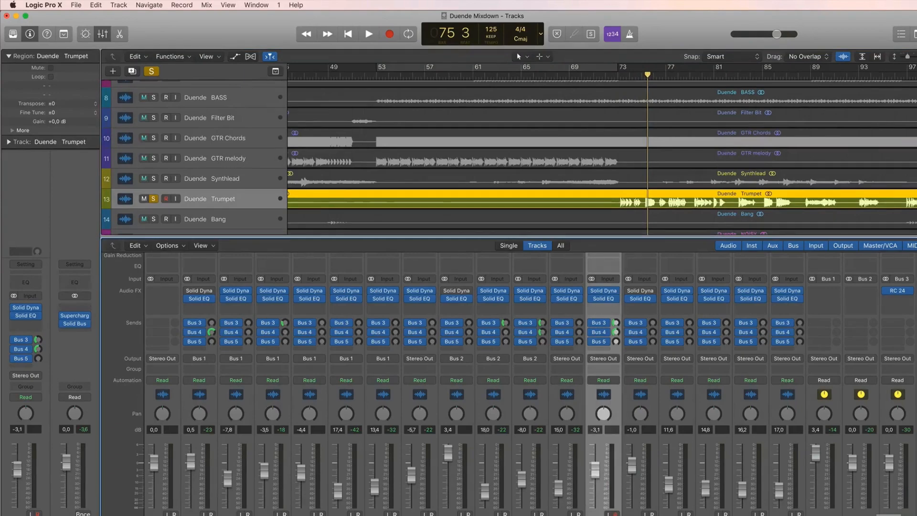
{"action": "key", "text": "s"}
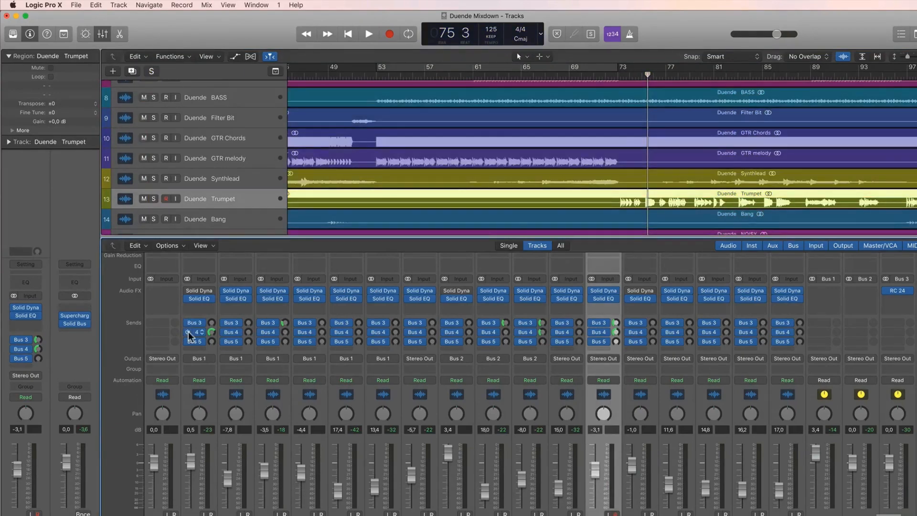
Bypass the second channel's Bus 4 send and briefly audition the full mix.
{"action": "key", "text": "space"}
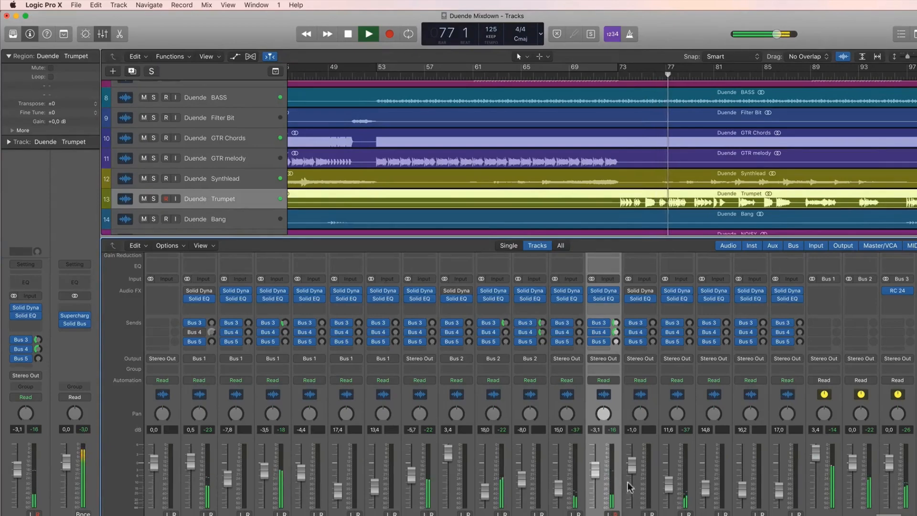
{"action": "key", "text": "space"}
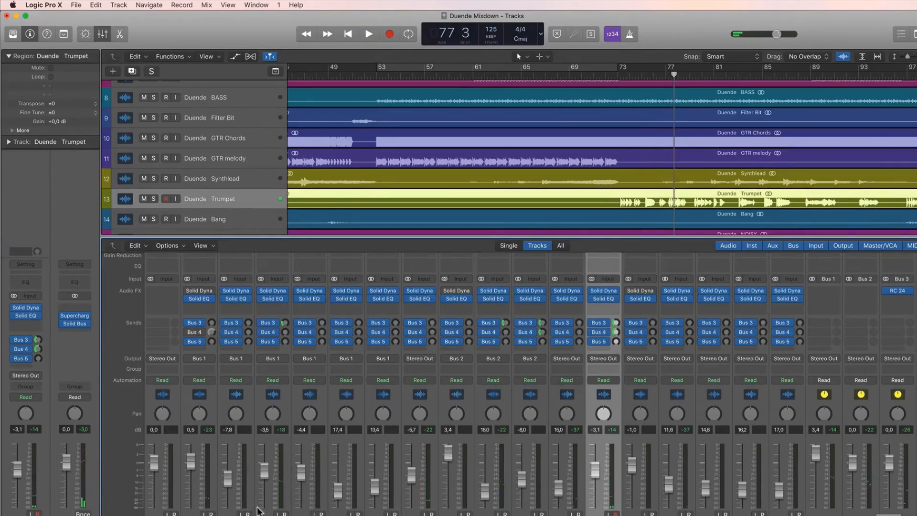
Solo the Lilsnare and audition its hit from bar 72.
{"action": "left_click", "coordinate": [317, 515]}
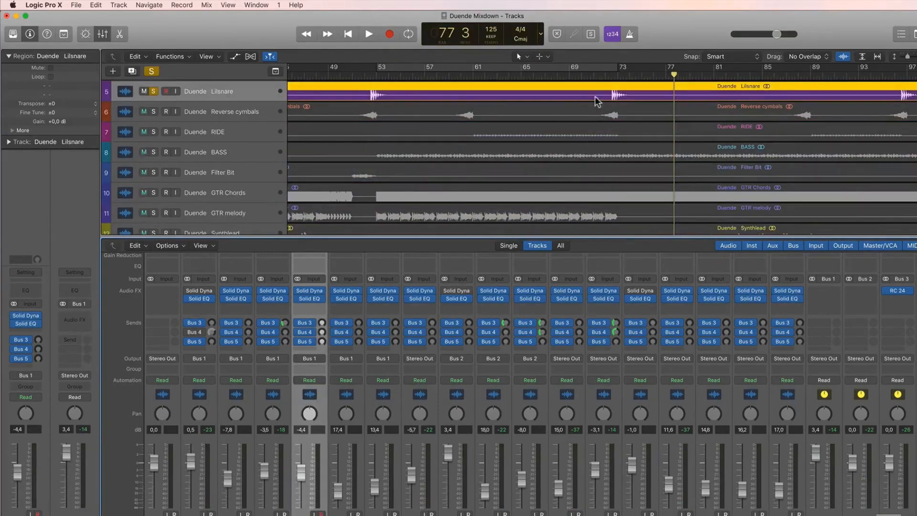
{"action": "left_click", "coordinate": [604, 78]}
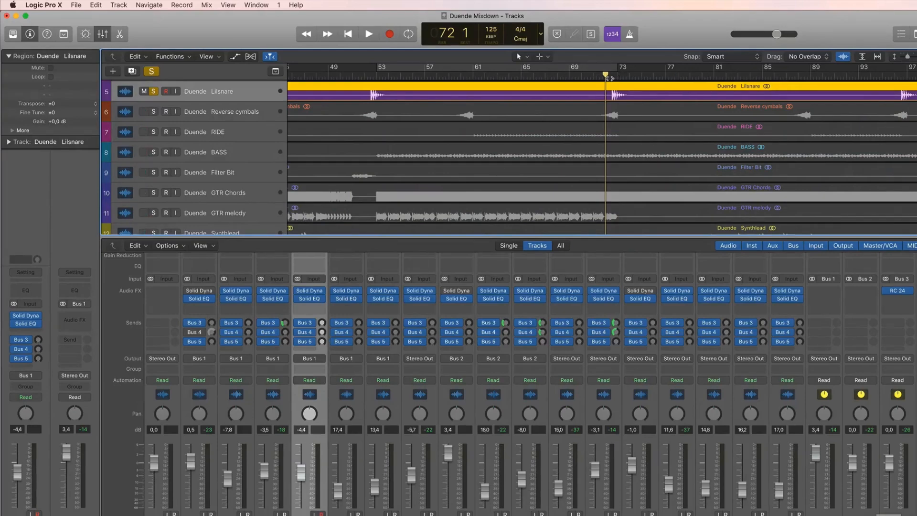
{"action": "key", "text": "space"}
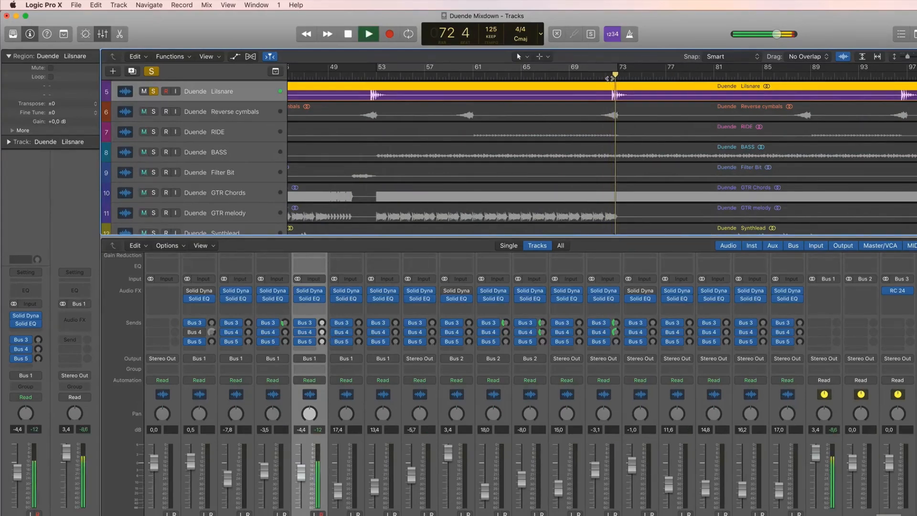
{"action": "key", "text": "space"}
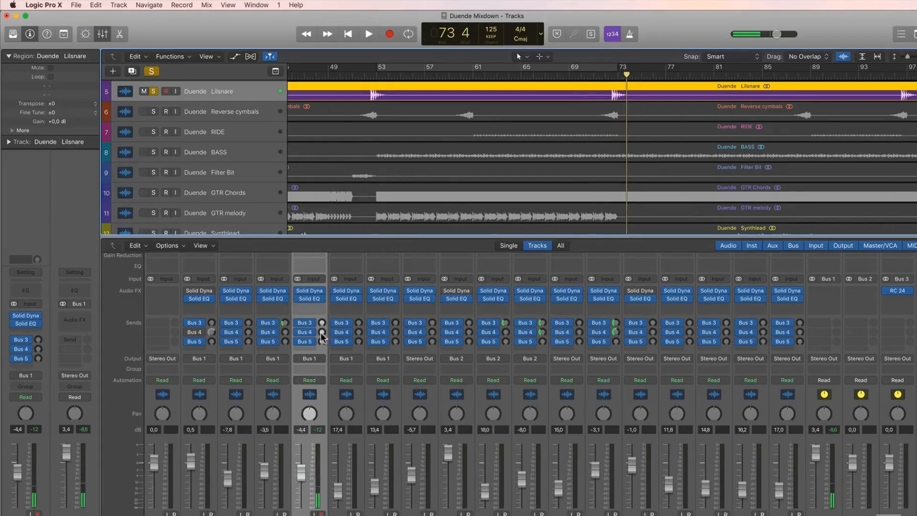
Raise the Lilsnare's Bus 4 send to -9.8 dB, then ease it back to about -13.8 dB, auditioning both levels from bar 72.
{"action": "left_click", "coordinate": [321, 333]}
{"action": "left_click_drag", "start_coordinate": [321, 332], "coordinate": [332, 291]}
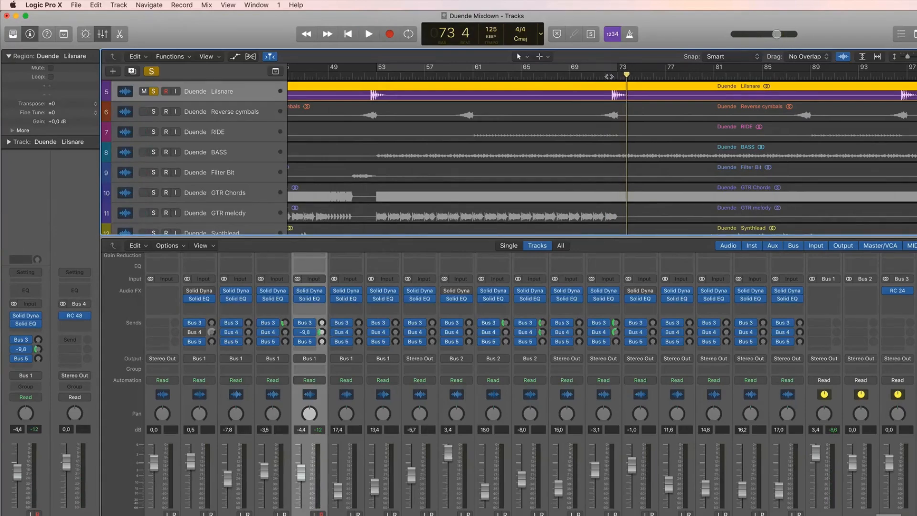
{"action": "key", "text": "space"}
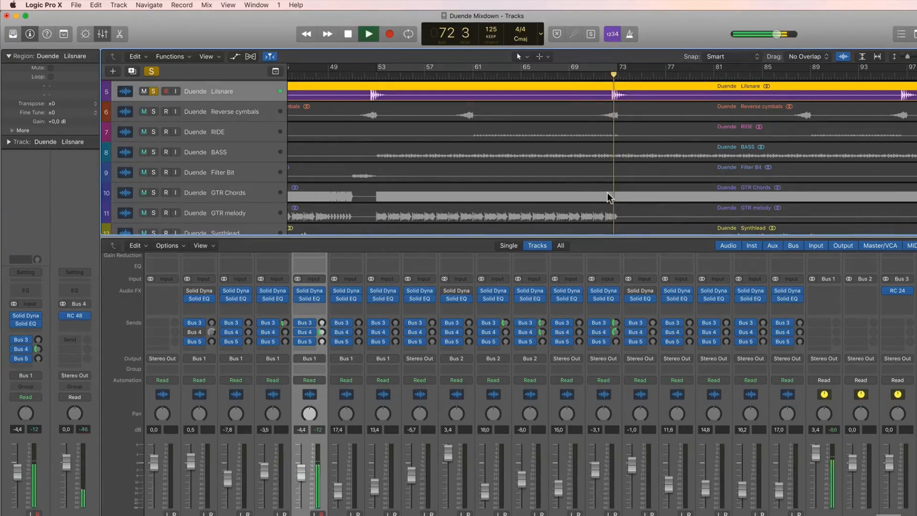
{"action": "key", "text": "space"}
{"action": "left_click_drag", "start_coordinate": [322, 331], "coordinate": [322, 340]}
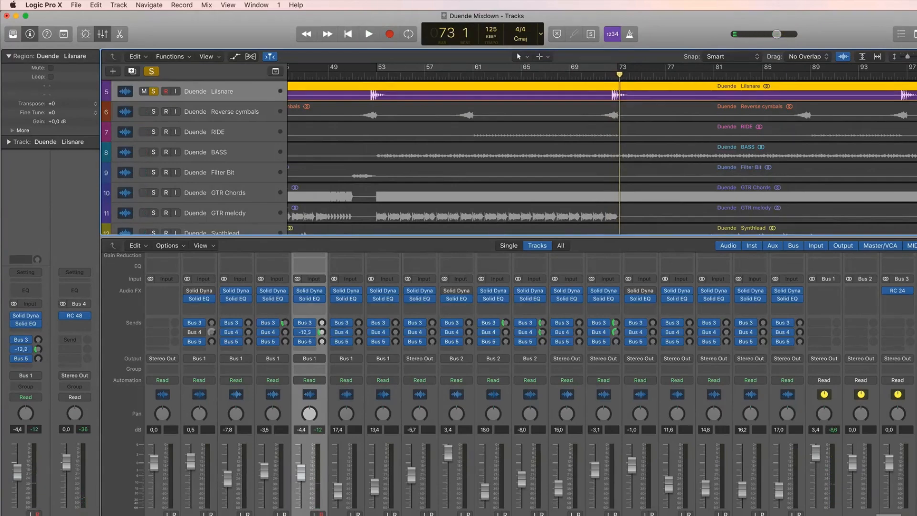
{"action": "left_click", "coordinate": [607, 75]}
{"action": "key", "text": "space"}
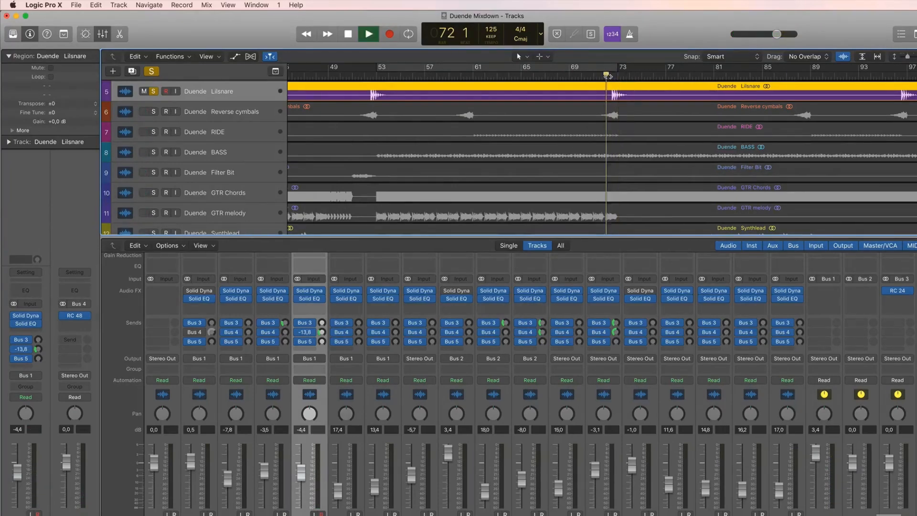
{"action": "left_click_drag", "start_coordinate": [322, 331], "coordinate": [322, 340]}
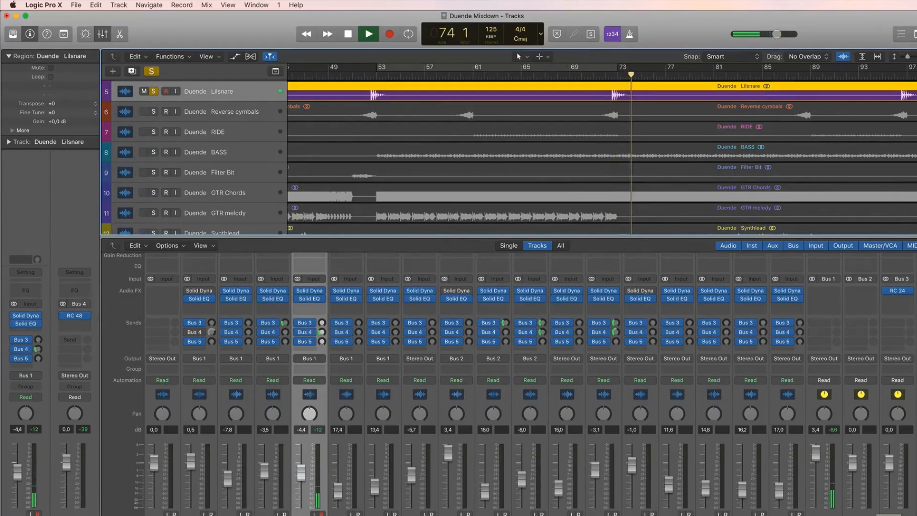
{"action": "key", "text": "space"}
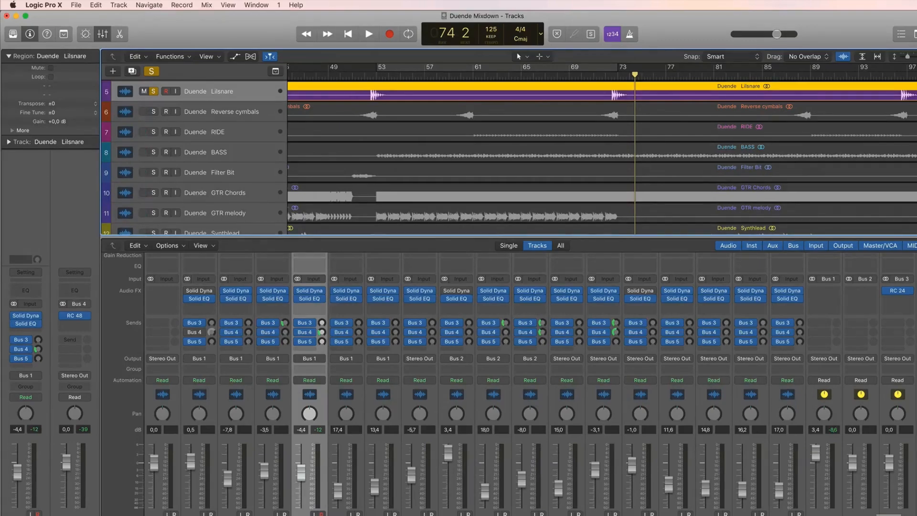
Move the solo from the Lilsnare to the GTR melody and play from about bar 71.
{"action": "key", "text": "super+z"}
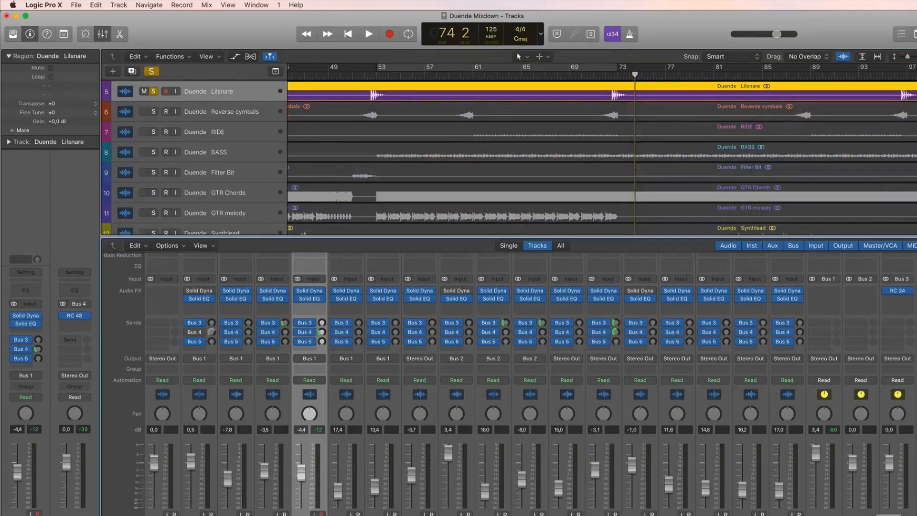
{"action": "key", "text": "s"}
{"action": "left_click", "coordinate": [539, 515]}
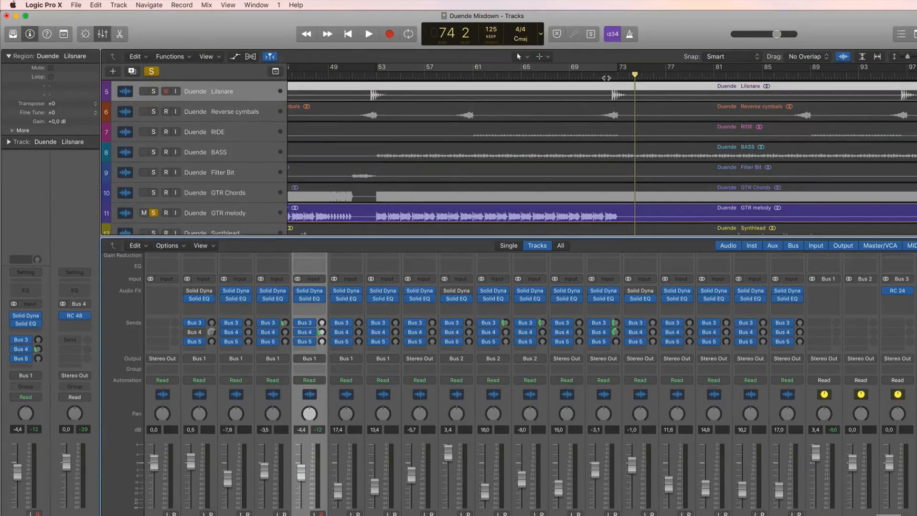
{"action": "left_click", "coordinate": [598, 77]}
{"action": "key", "text": "space"}
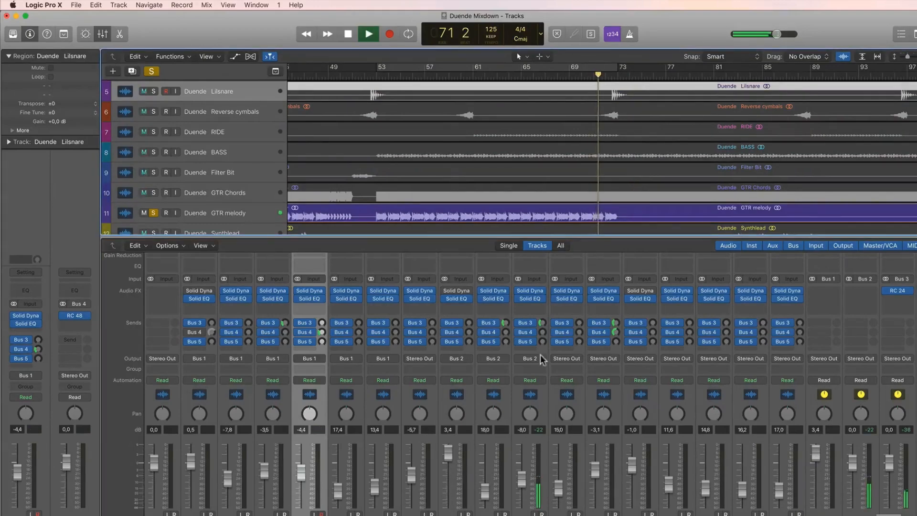
Raise the GTR melody's Bus 4 send, audition it again from about bar 65 and take the track out of solo.
{"action": "left_click_drag", "start_coordinate": [542, 331], "coordinate": [542, 312]}
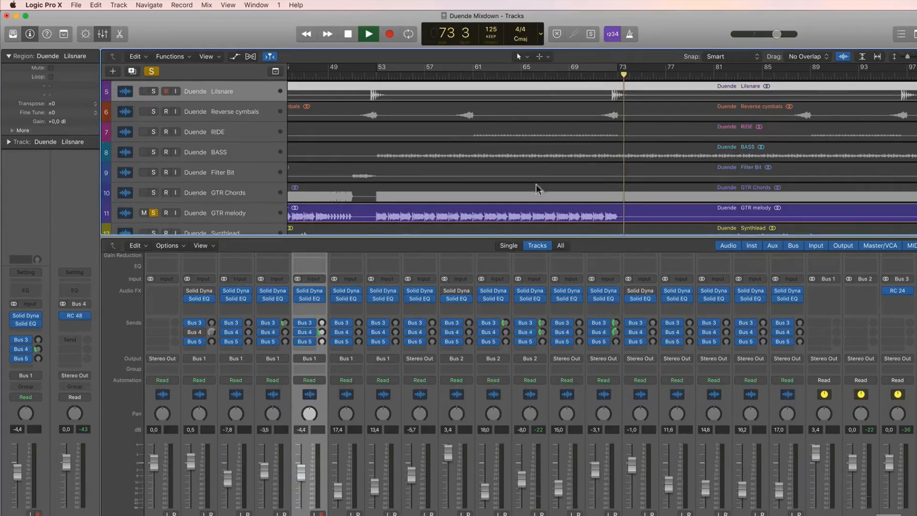
{"action": "left_click", "coordinate": [531, 76]}
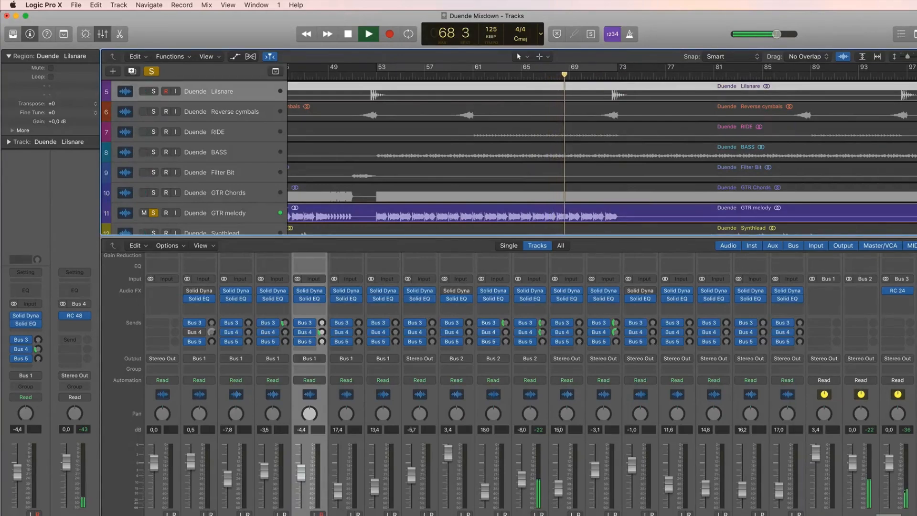
{"action": "key", "text": "space"}
{"action": "left_click", "coordinate": [536, 515]}
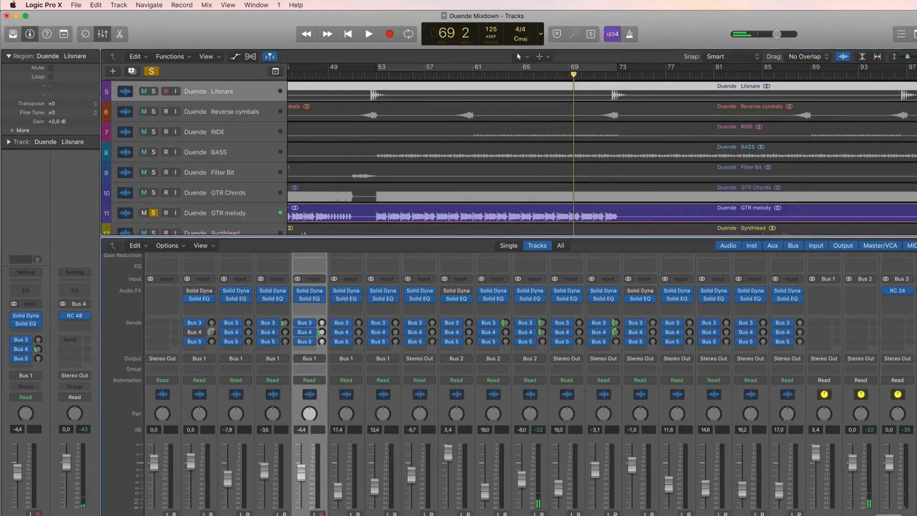